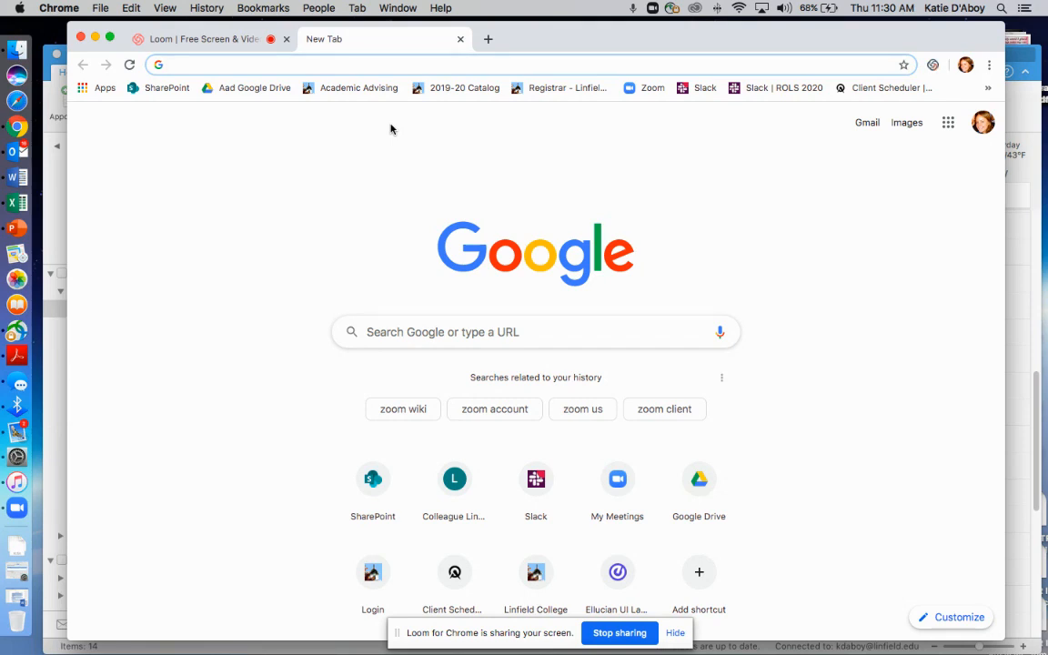
Search the web for "zoom linfield" and open the Linfield College Zoom page at linfield.edu/it/zoom.html
type("zoom linfield")
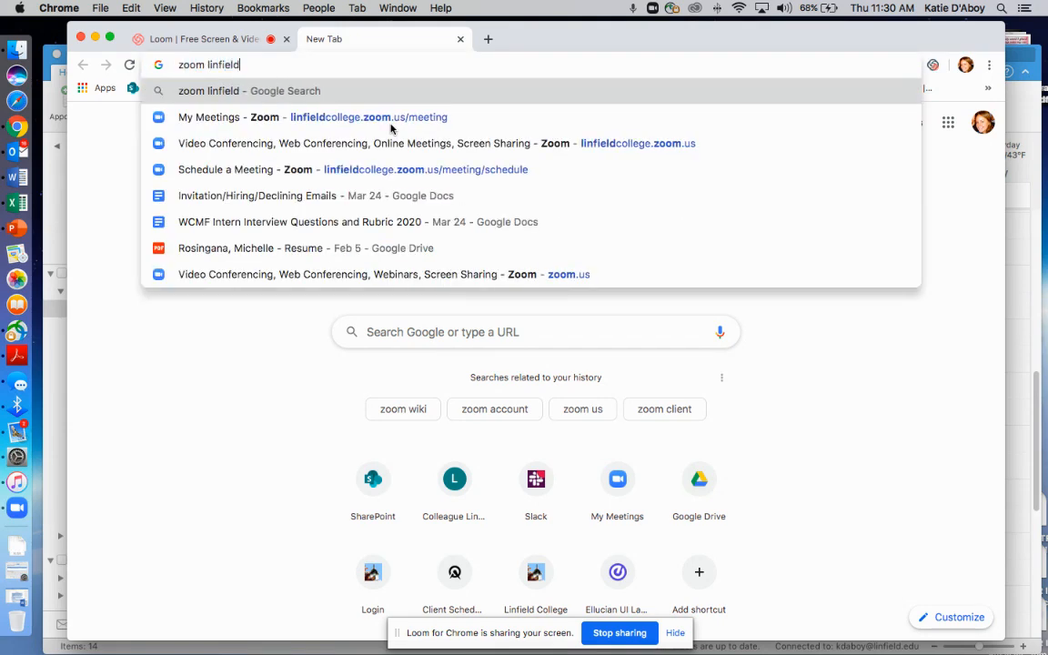
key("Return")
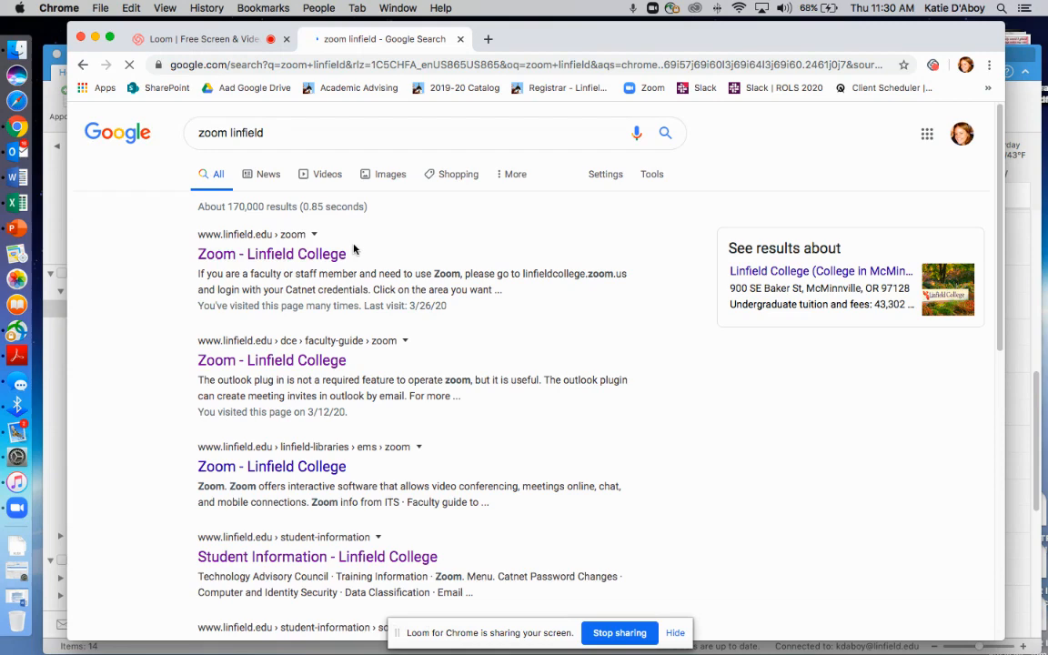
left_click(262, 254)
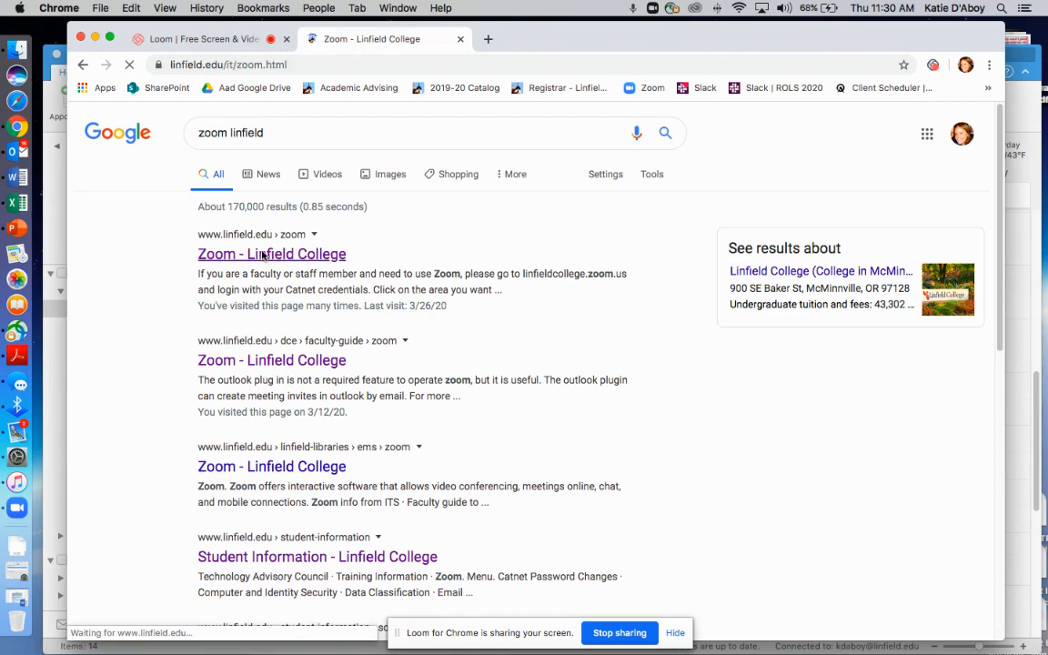
Copy the browser sign-in address linfieldcollege.zoom.us from the page's Application list and load that site
scroll(425, 278, "down", 2)
scroll(425, 278, "down", 10)
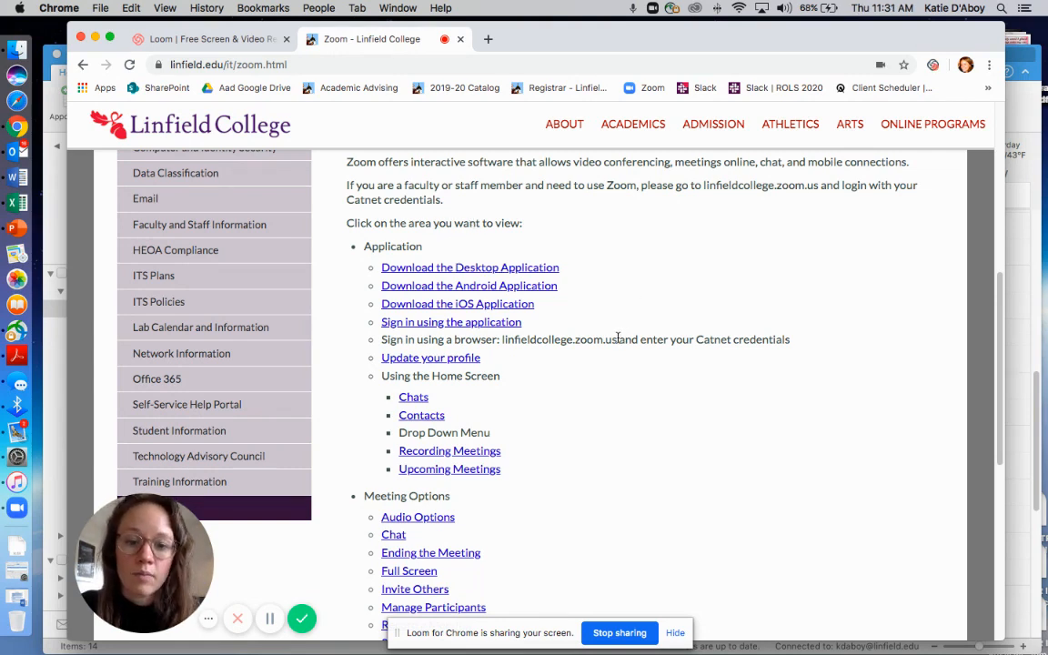
left_click_drag(618, 339, 501, 336)
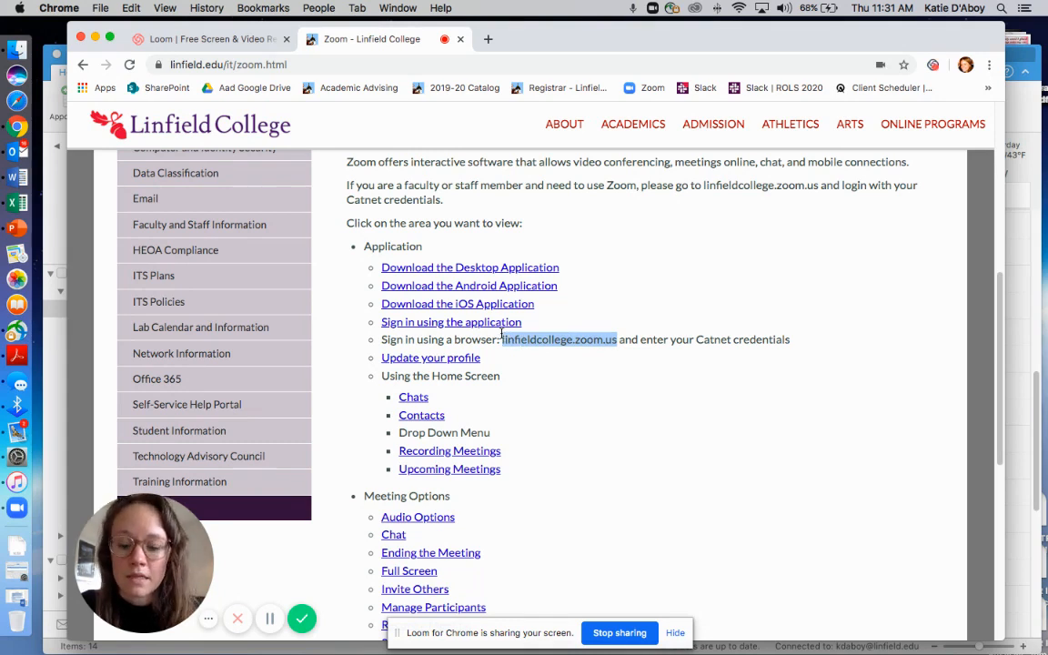
left_click(297, 66)
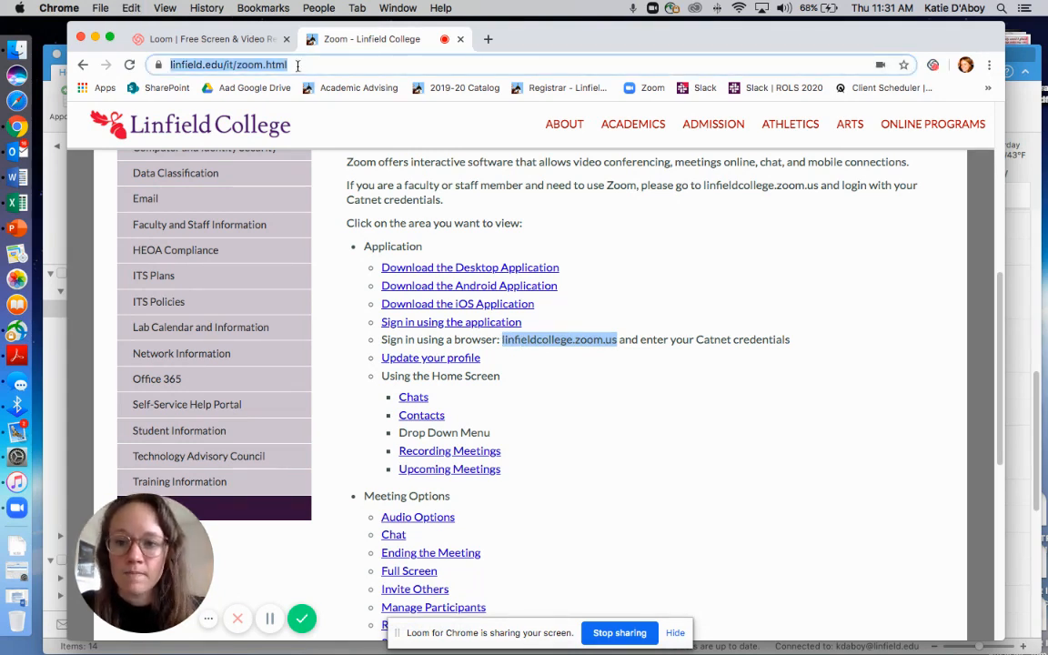
key("super+c")
key("super+v")
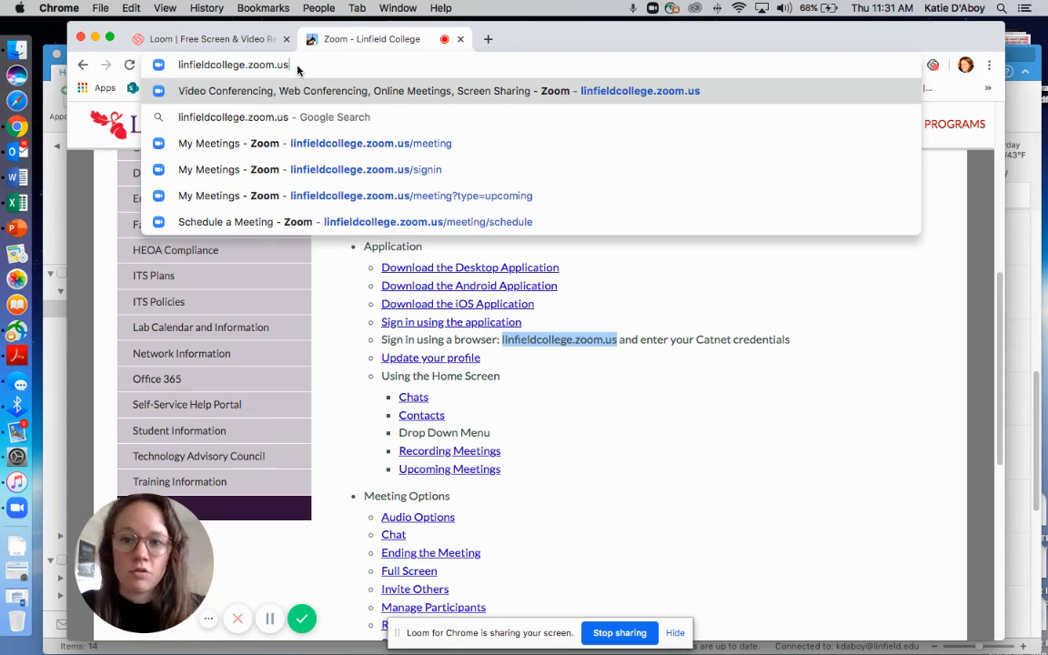
key("Return")
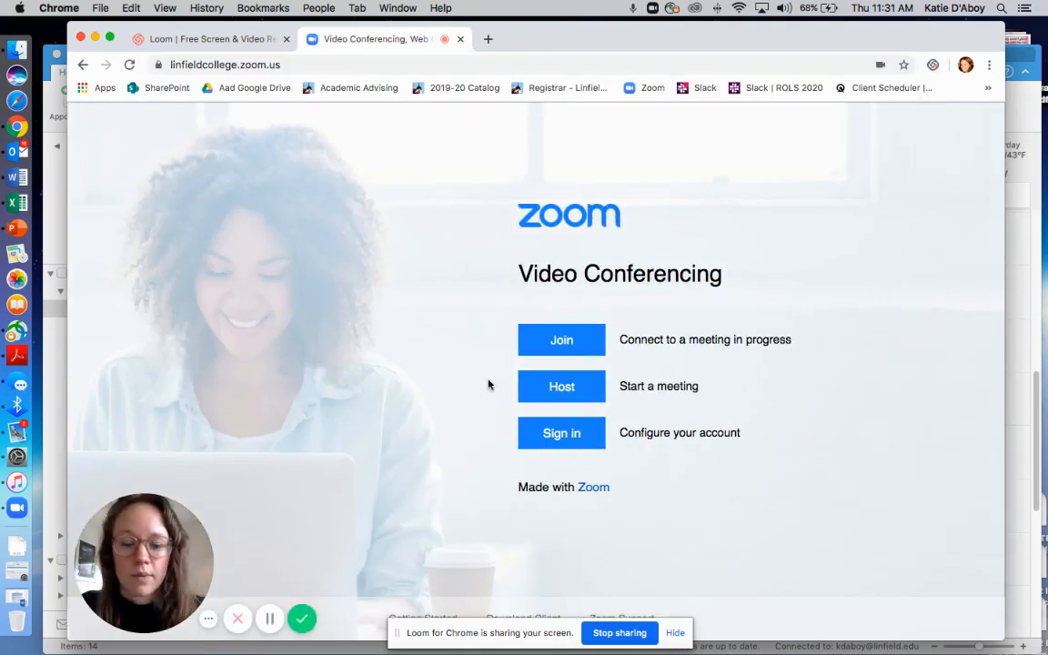
Sign in to the Linfield Zoom account with the organizational e-mail address and account password
left_click(562, 432)
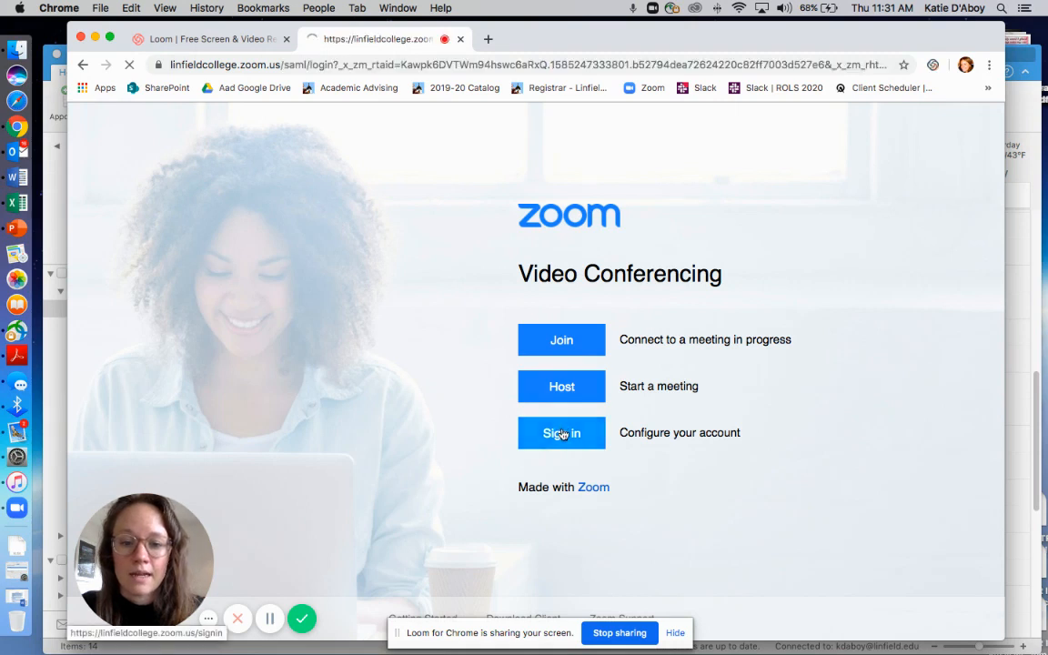
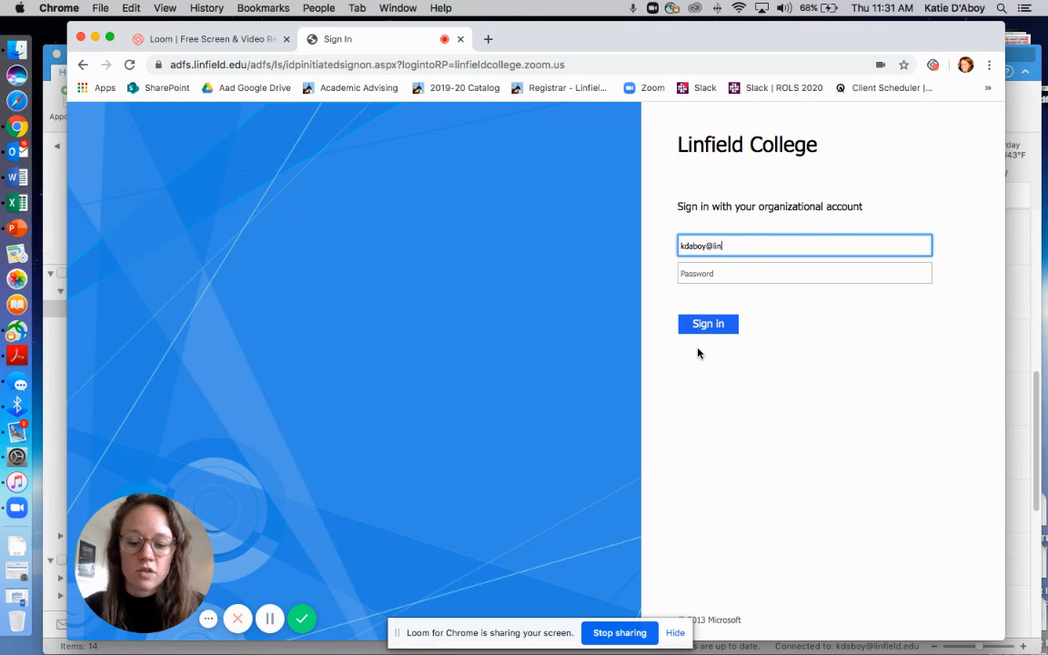
key("Tab")
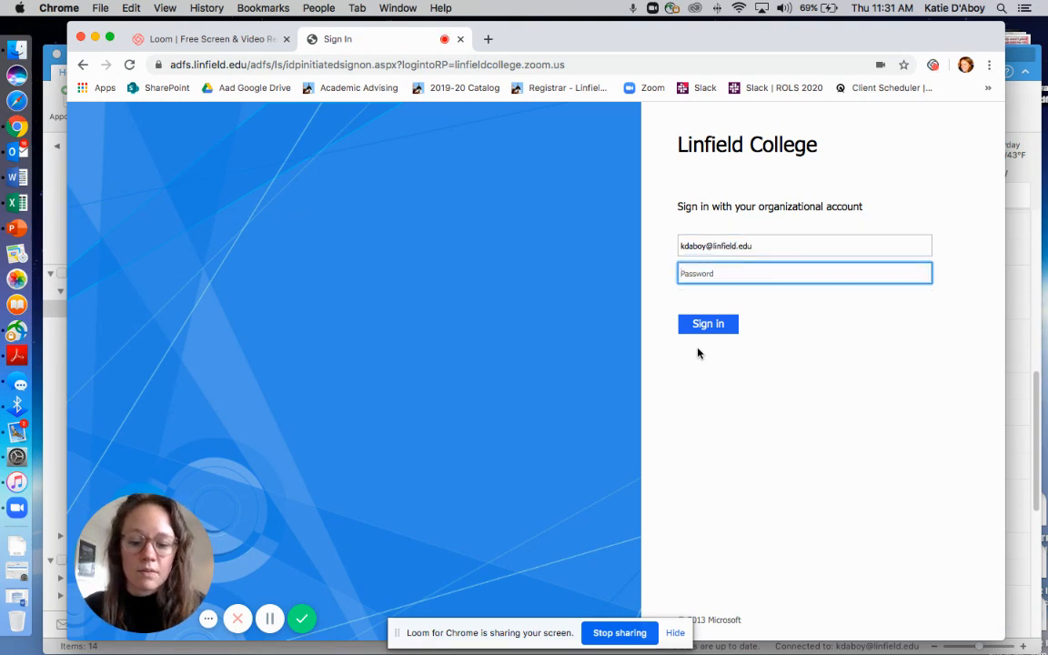
type("••••••••")
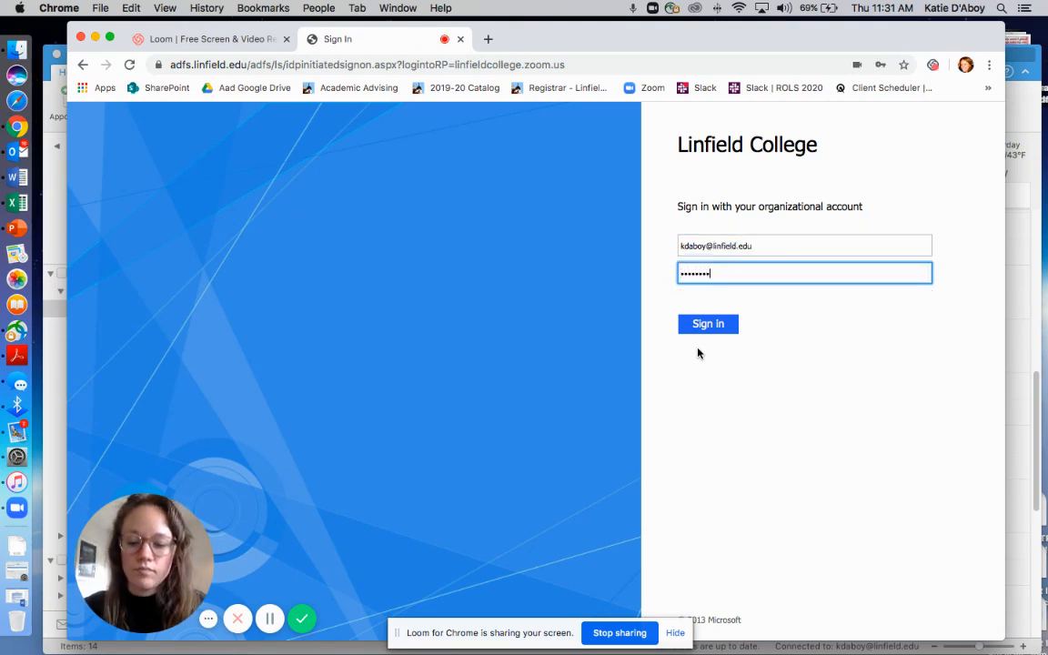
key("Return")
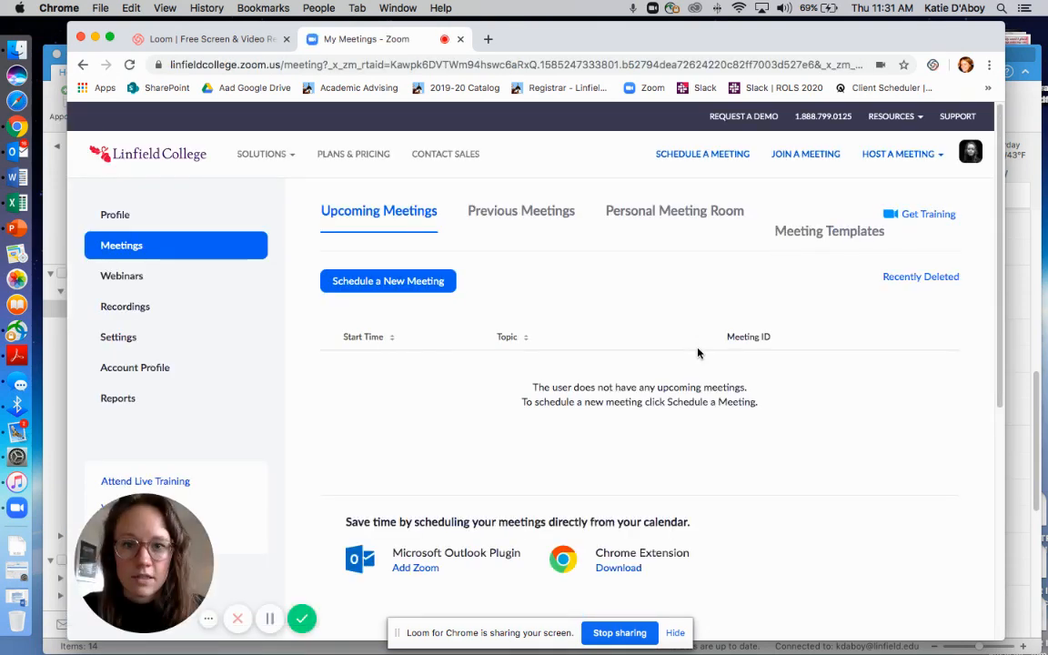
Open the form for scheduling a new meeting and look through its settings
left_click(862, 160)
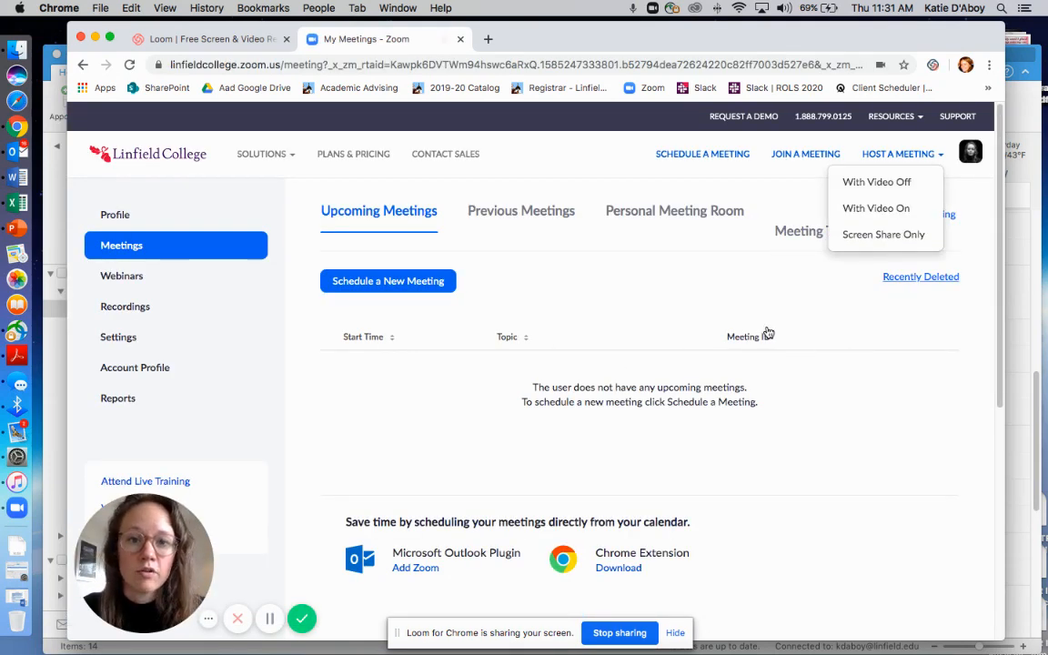
left_click(386, 286)
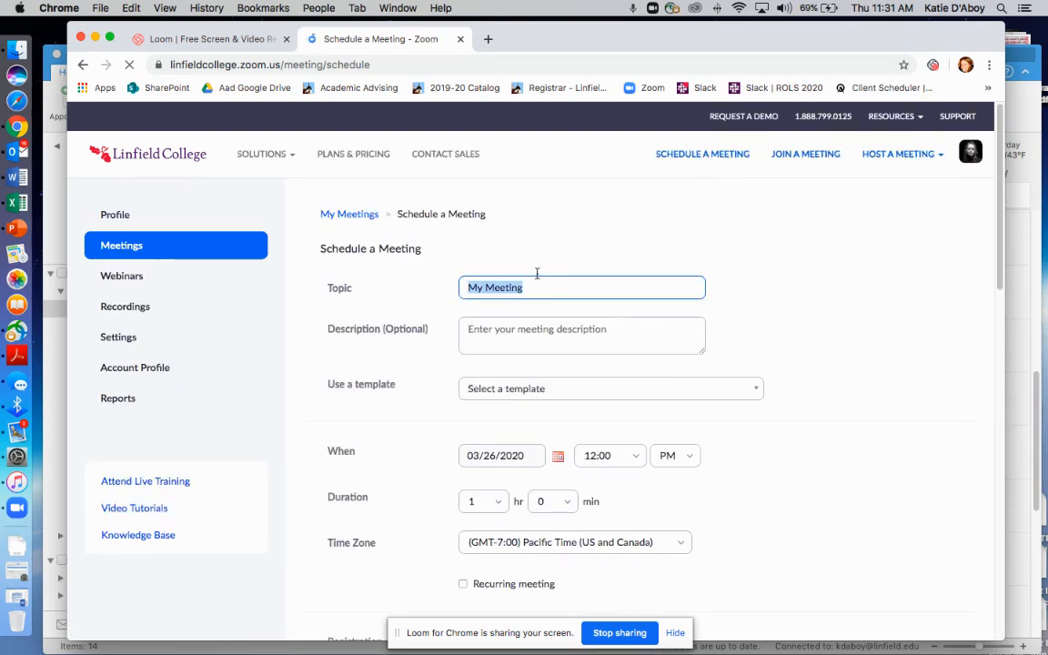
scroll(535, 272, "down", 1)
scroll(535, 272, "down", 5)
scroll(535, 272, "up", 5)
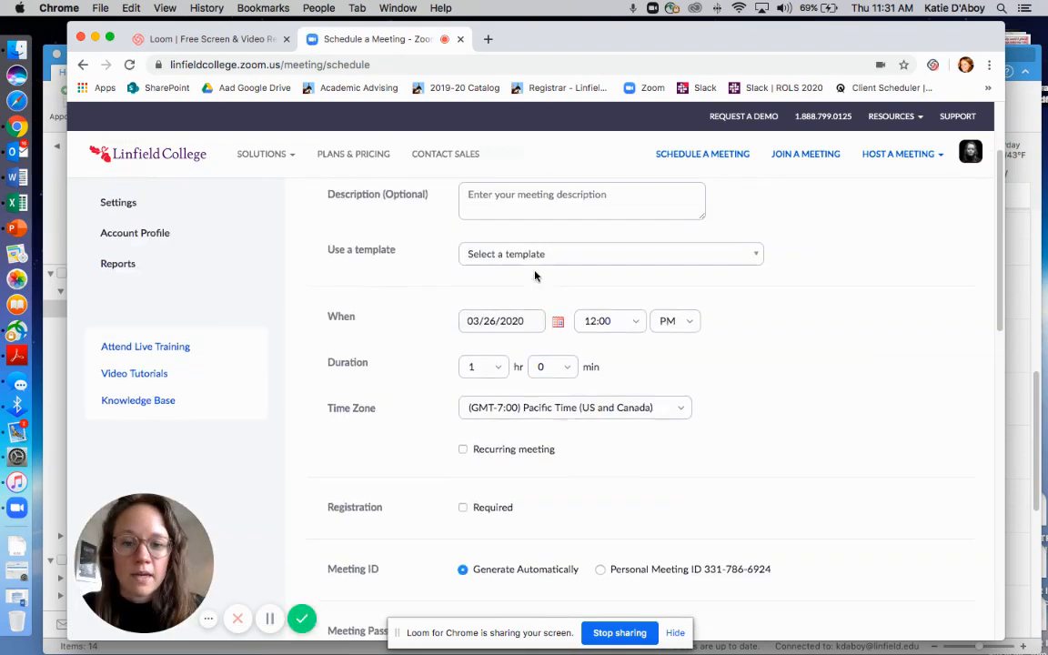
scroll(535, 276, "down", 1)
scroll(535, 275, "up", 1)
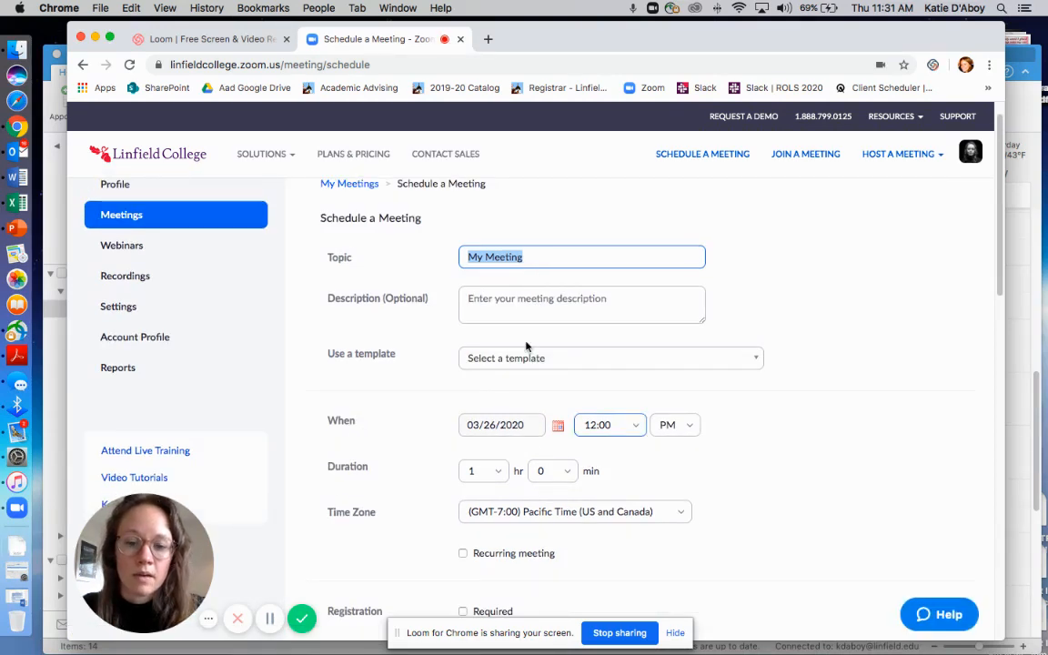
Replace the meeting topic with "Advising Check-In on 3/31/20 @ 1:15 p.m."
left_click(534, 260)
left_click_drag(534, 259, 465, 253)
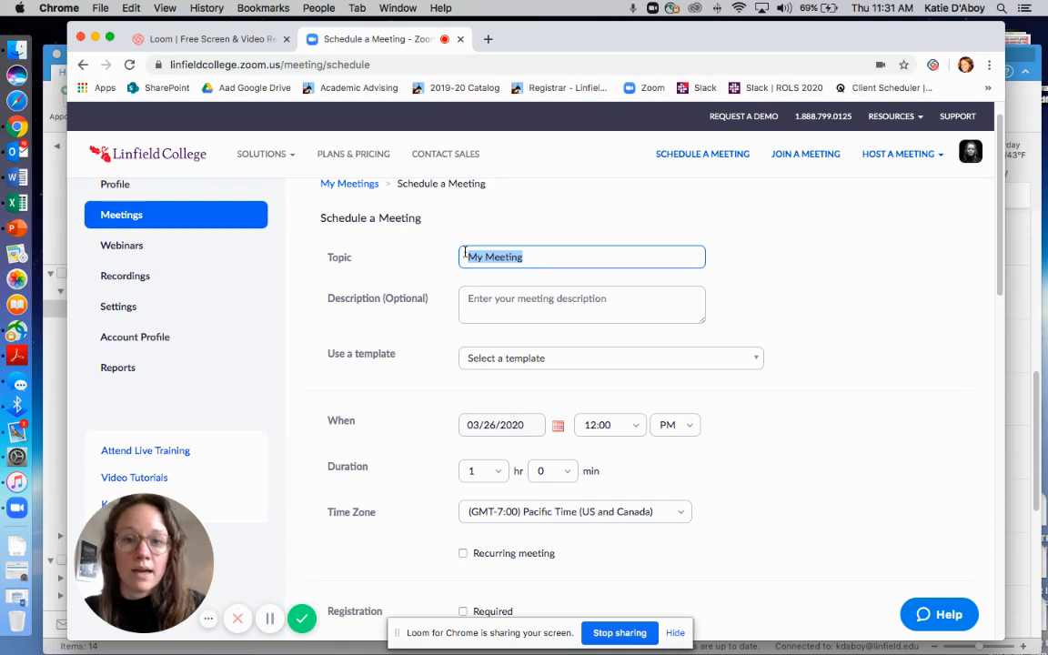
type("Advising Check-")
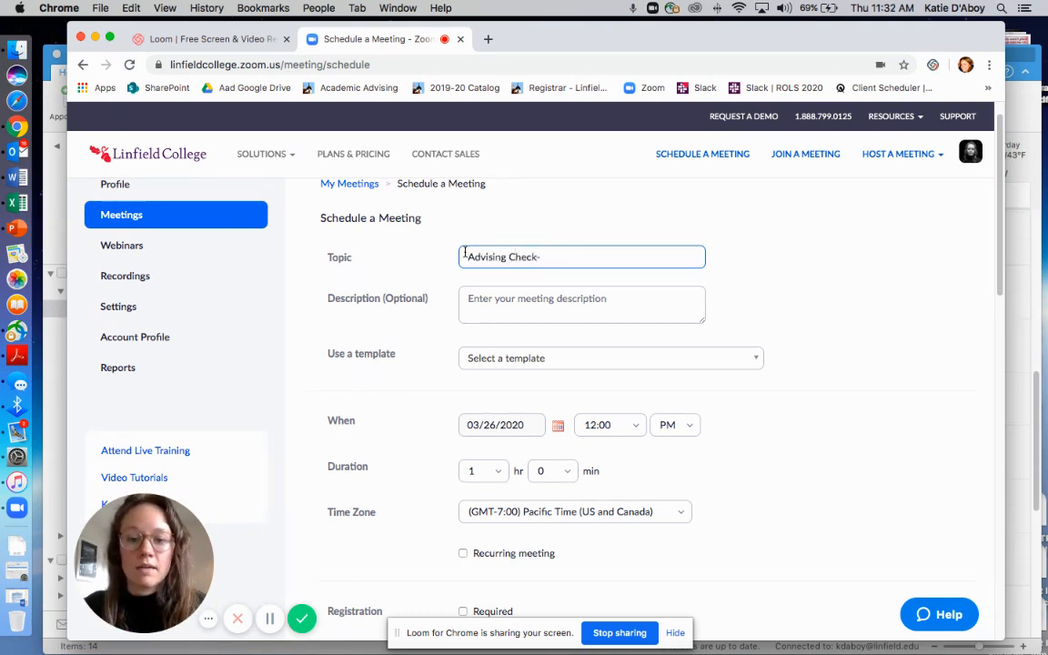
type("In on 3")
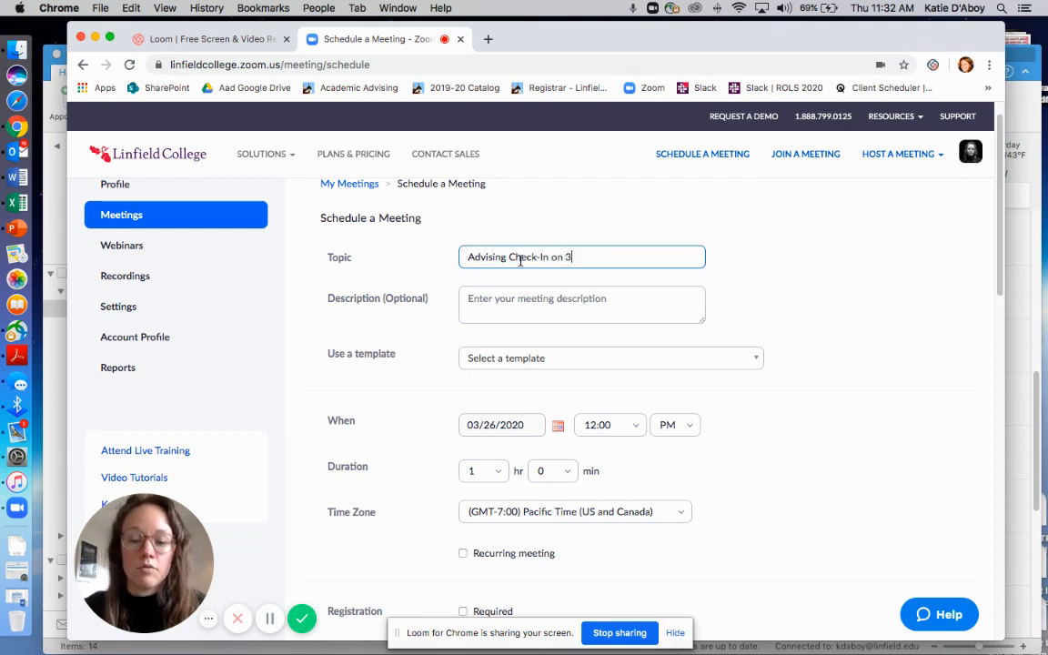
type("/31/20 ")
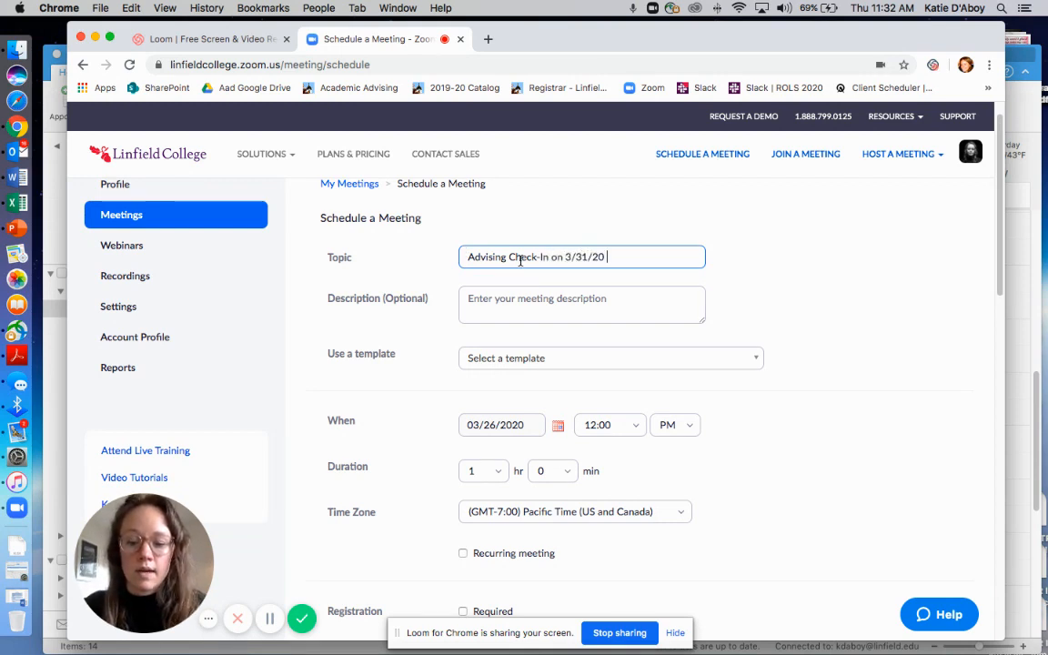
type("@ 1:15 p.m.")
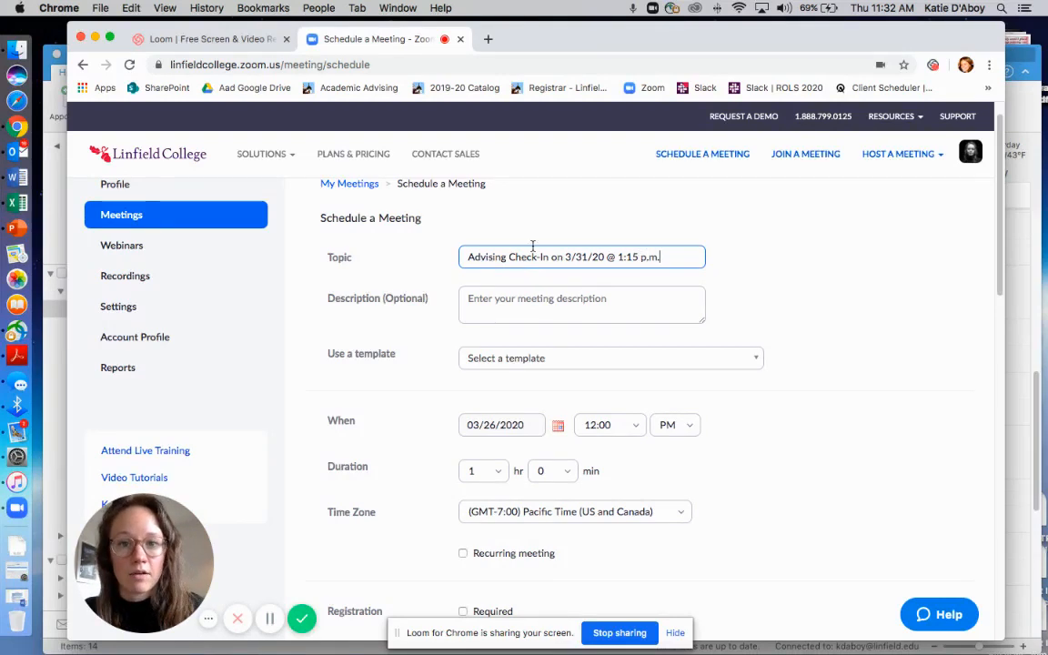
Set the meeting date to 03/31/2020 and the start time to 1:15
left_click(558, 427)
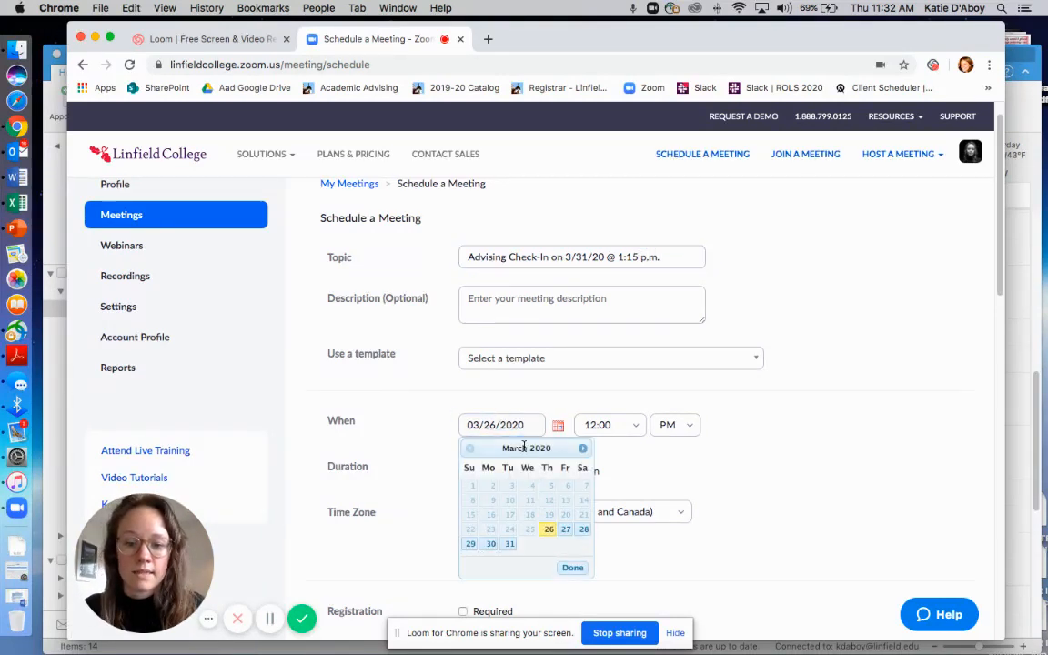
left_click(506, 544)
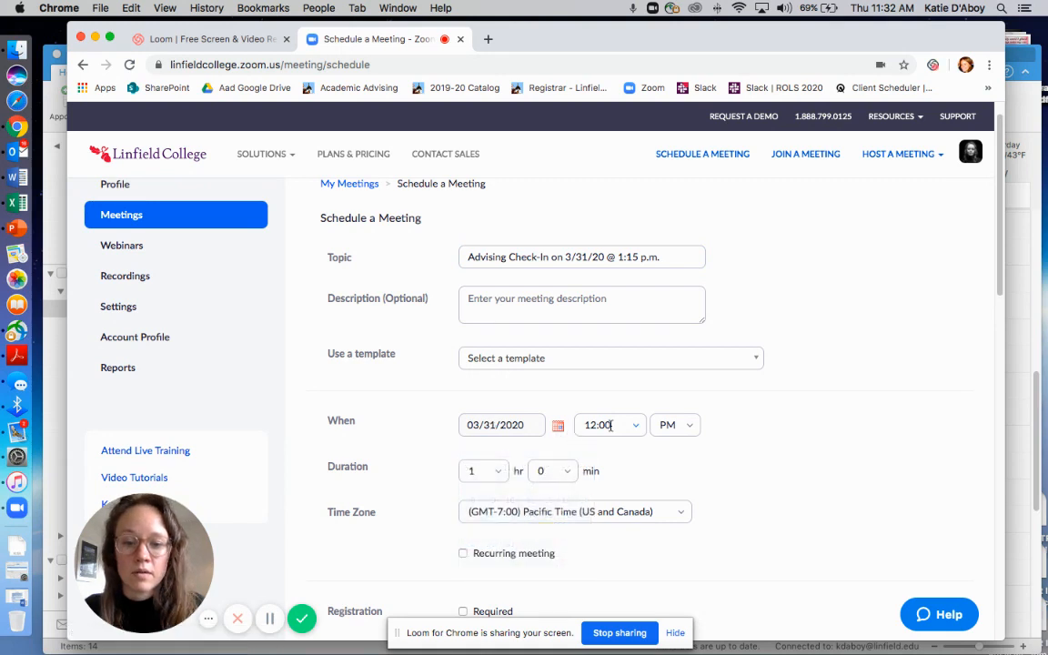
left_click(637, 427)
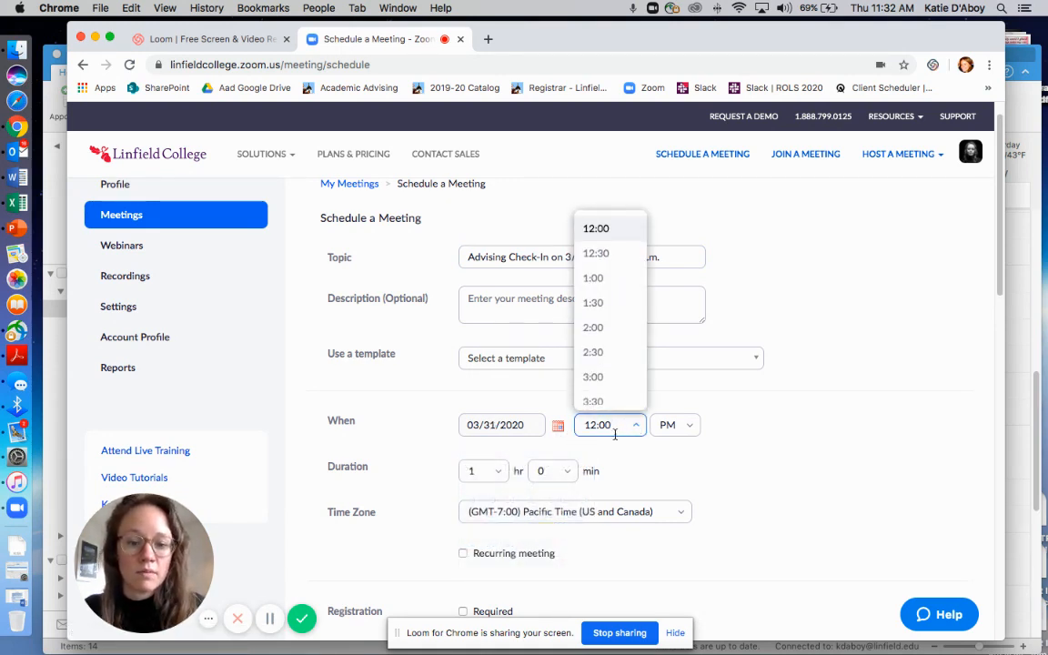
left_click_drag(631, 425, 583, 431)
type("1:15")
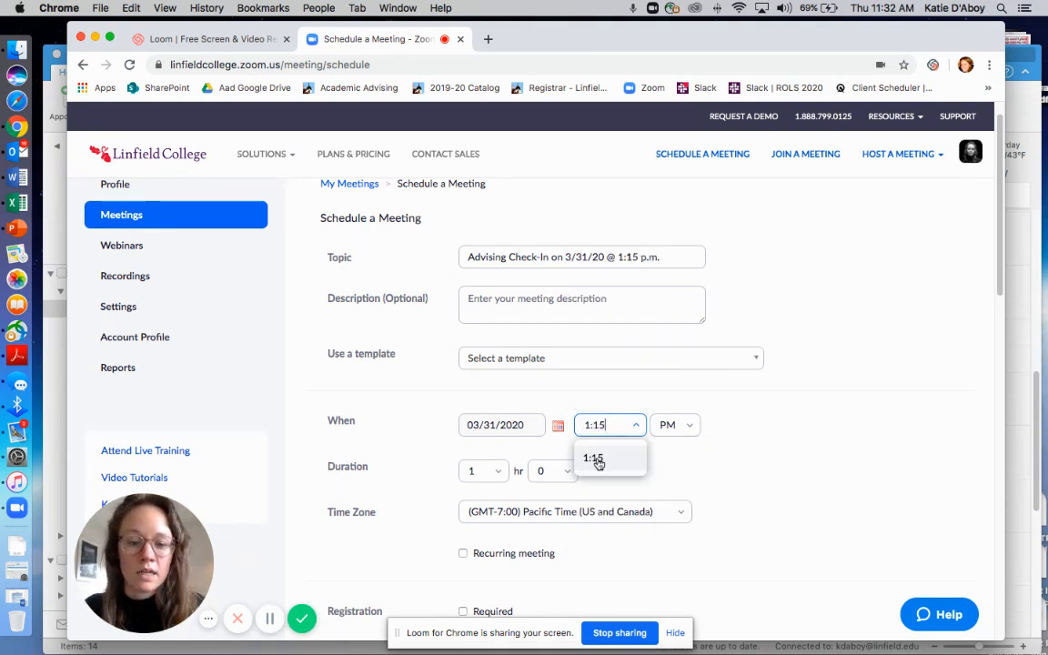
left_click(597, 460)
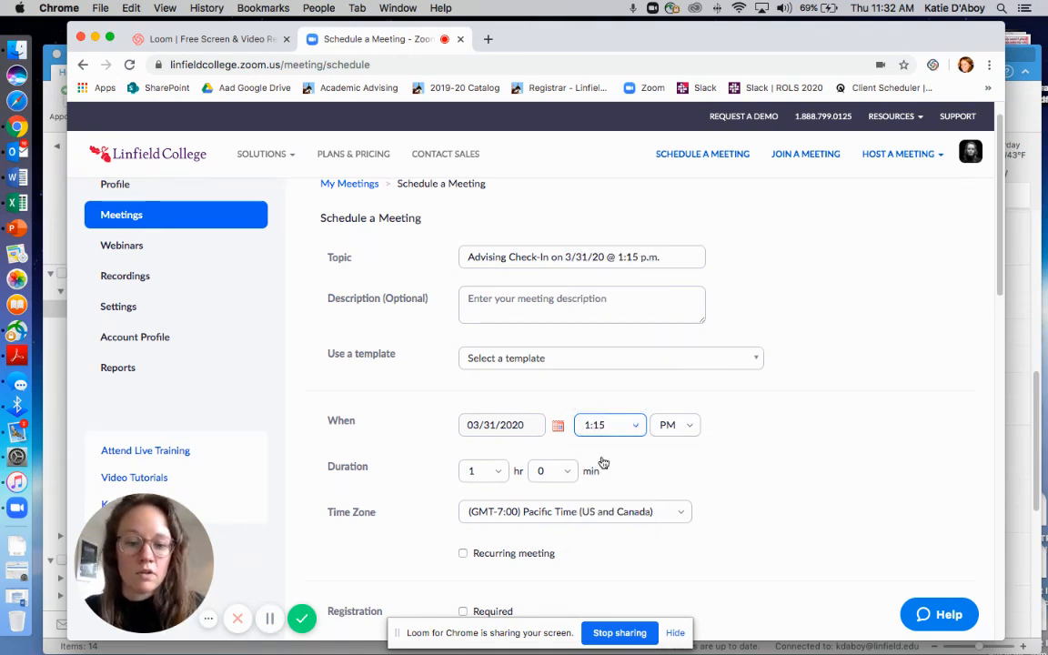
Set the meeting duration to 0 hours and 15 minutes
left_click(483, 465)
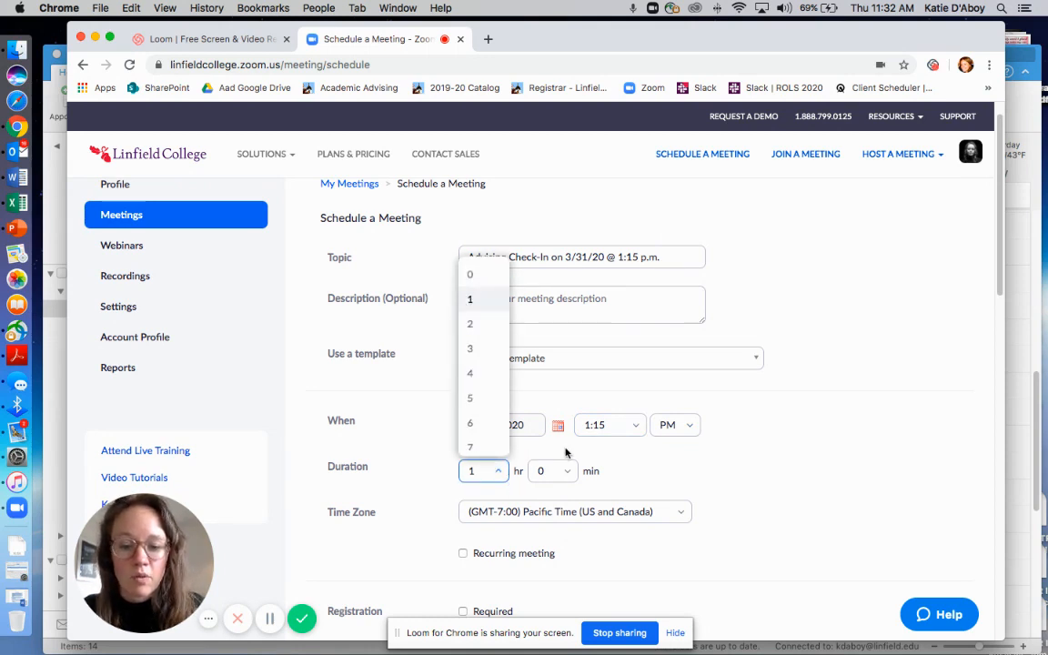
left_click(498, 471)
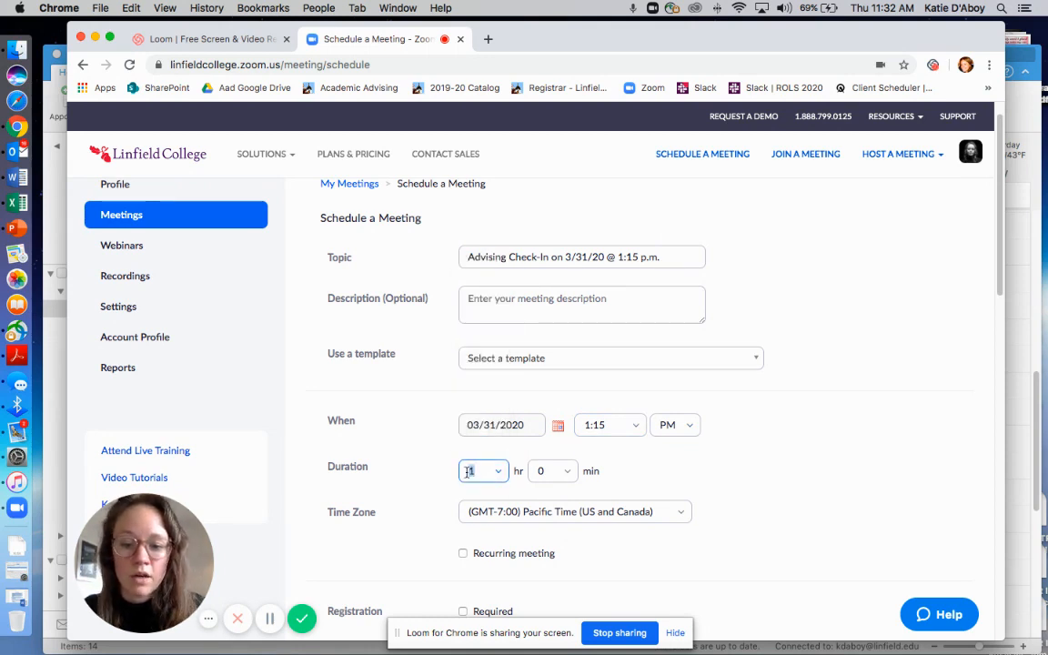
left_click(467, 471)
left_click(481, 472)
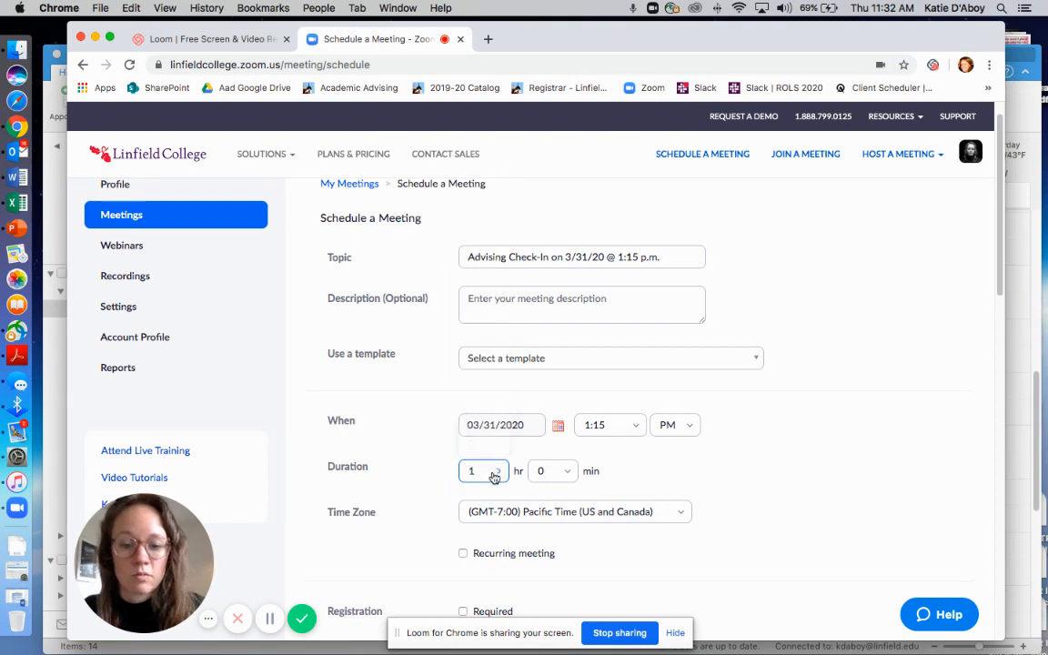
left_click(473, 470)
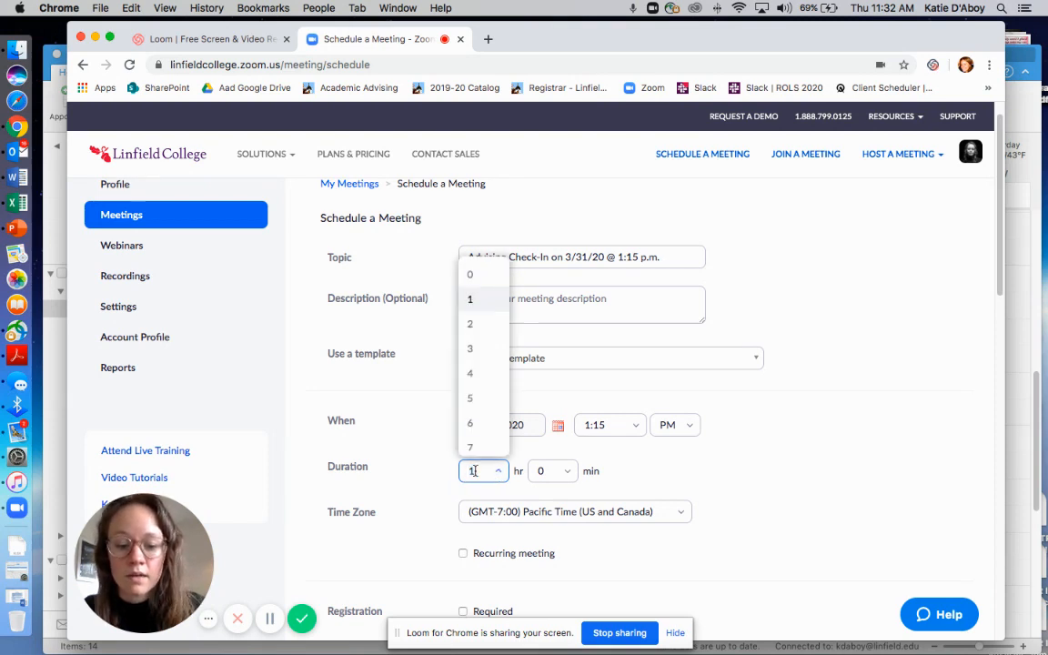
left_click(470, 275)
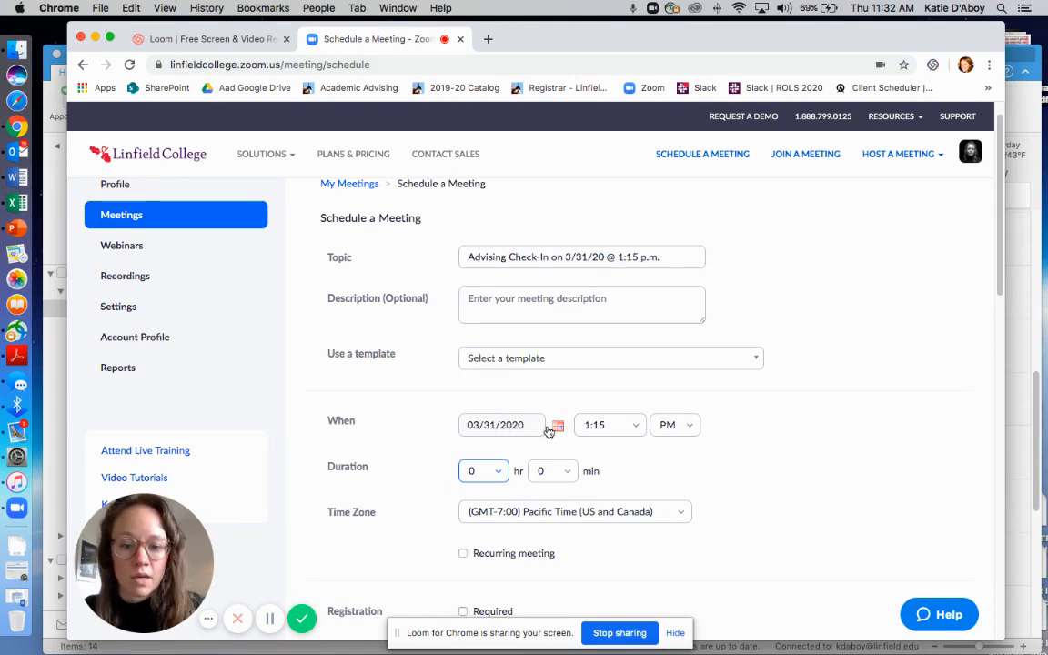
left_click(569, 473)
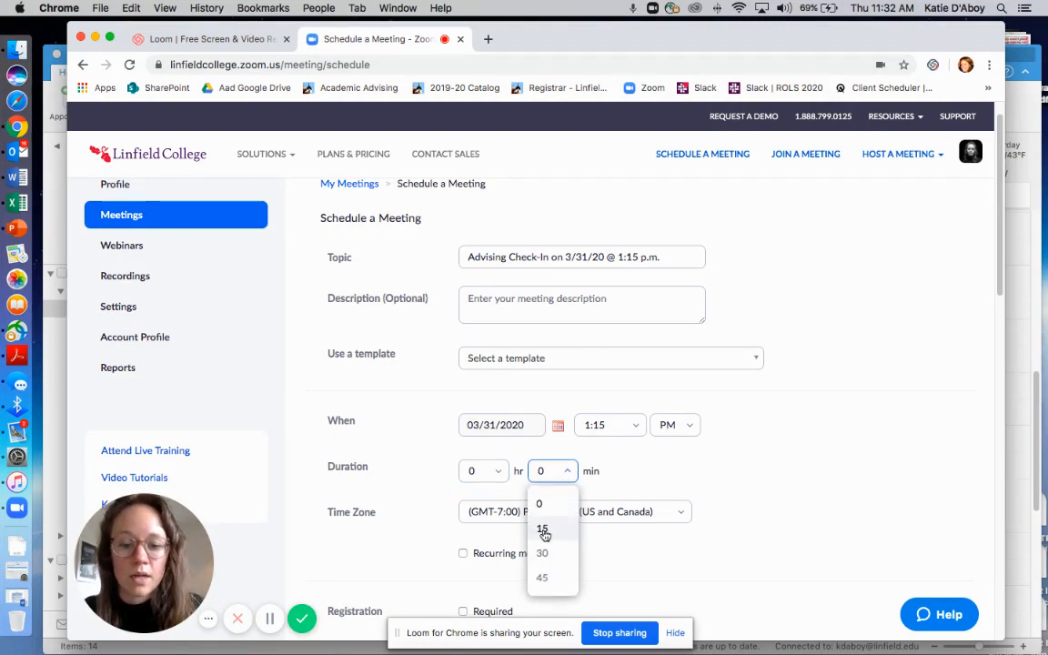
left_click(543, 530)
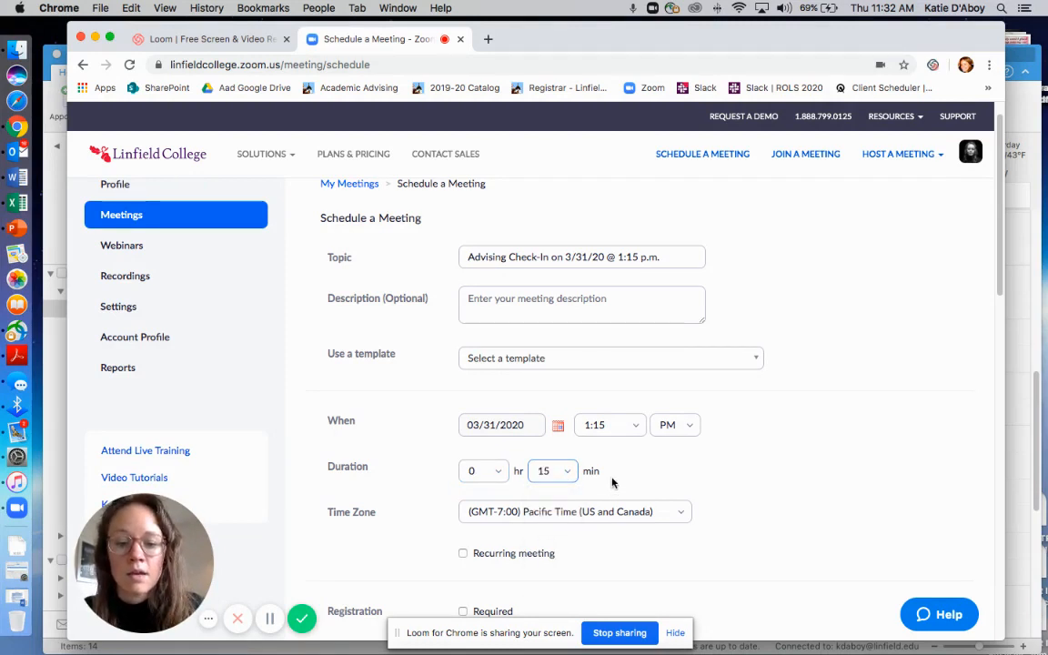
Enter "[name]" as the meeting description
key("Tab")
left_click(669, 480)
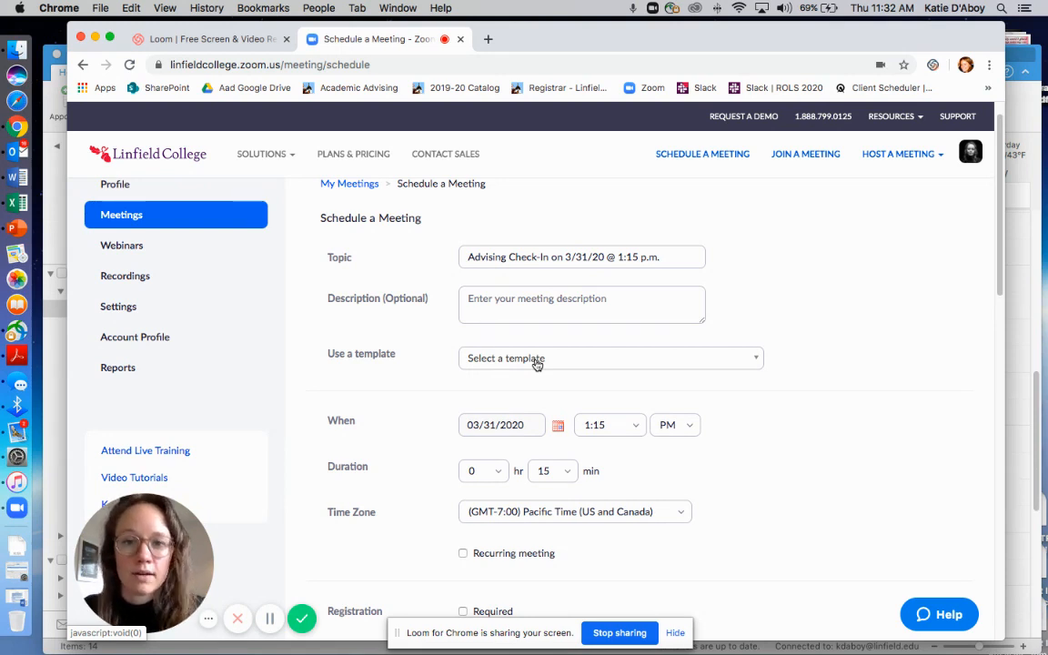
left_click(539, 302)
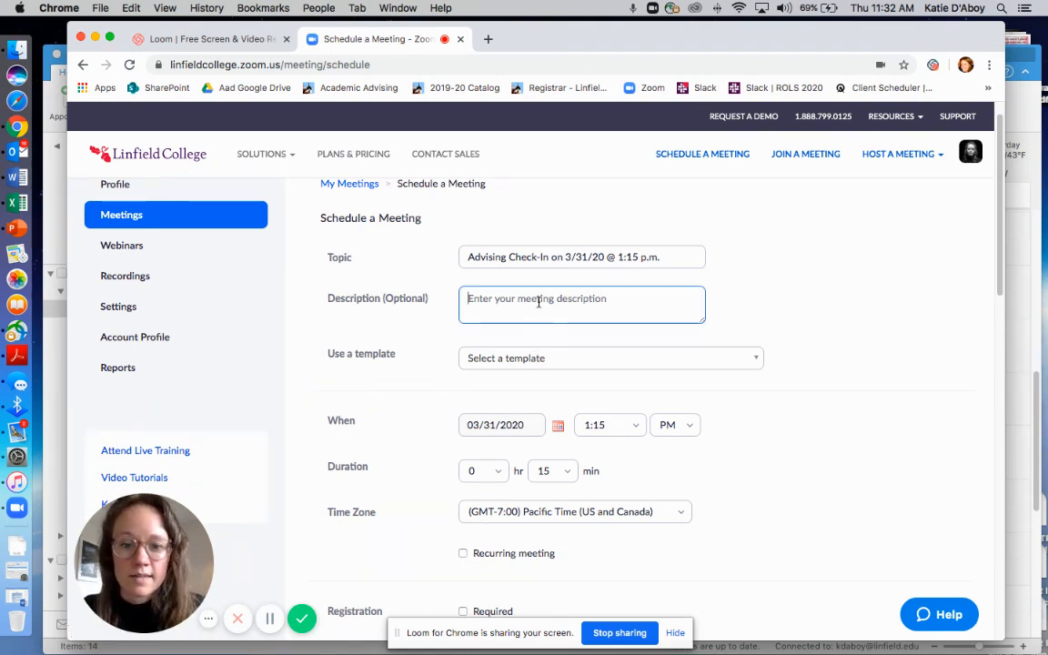
type("Iname")
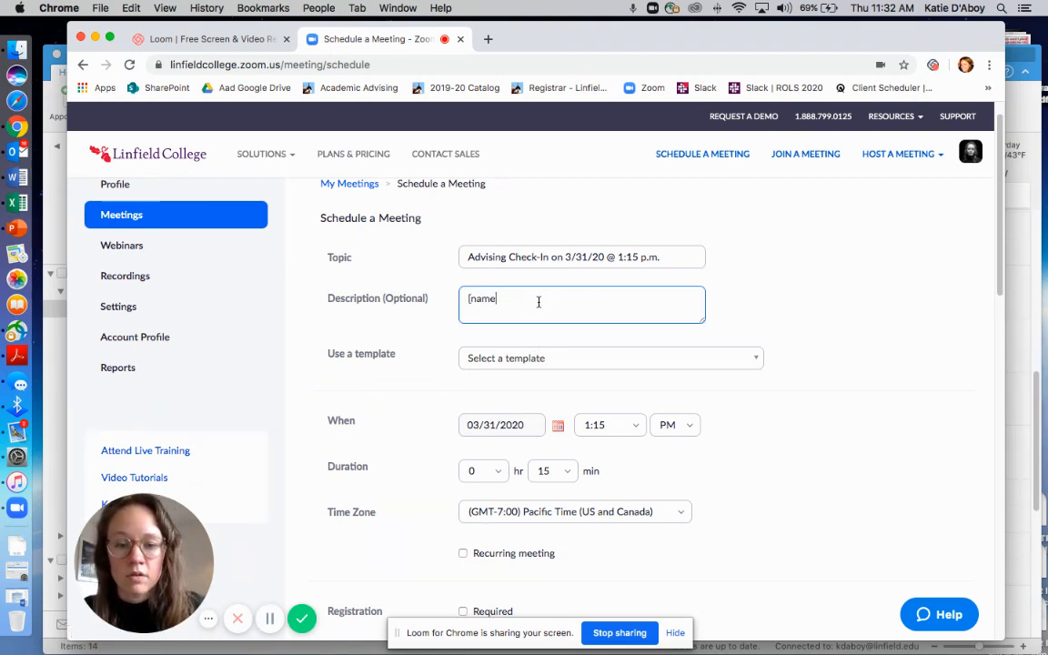
type("]")
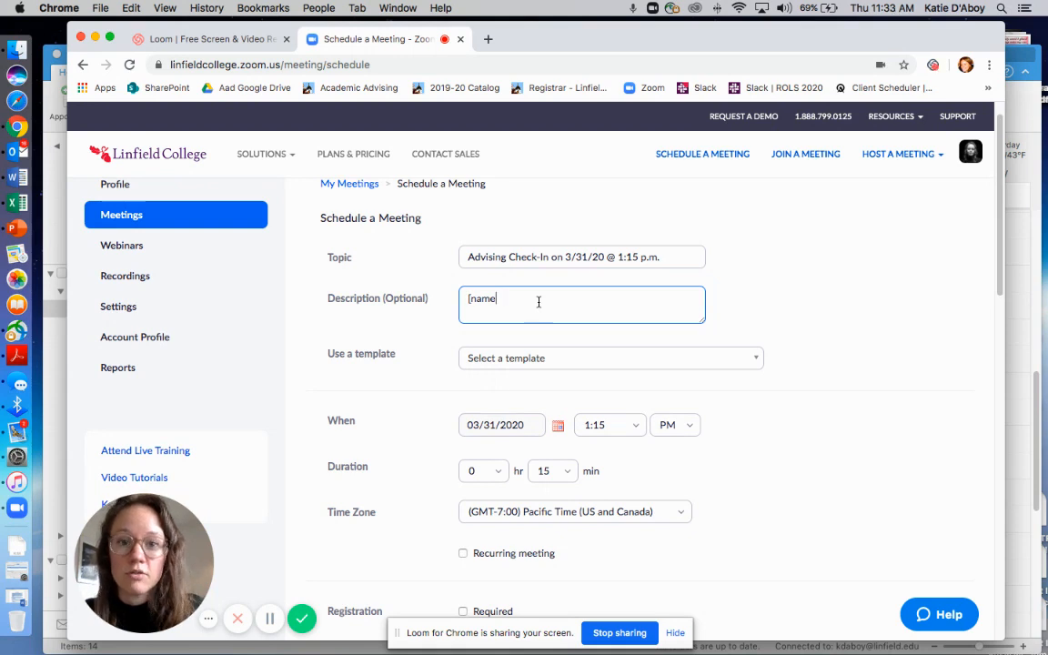
left_click(769, 307)
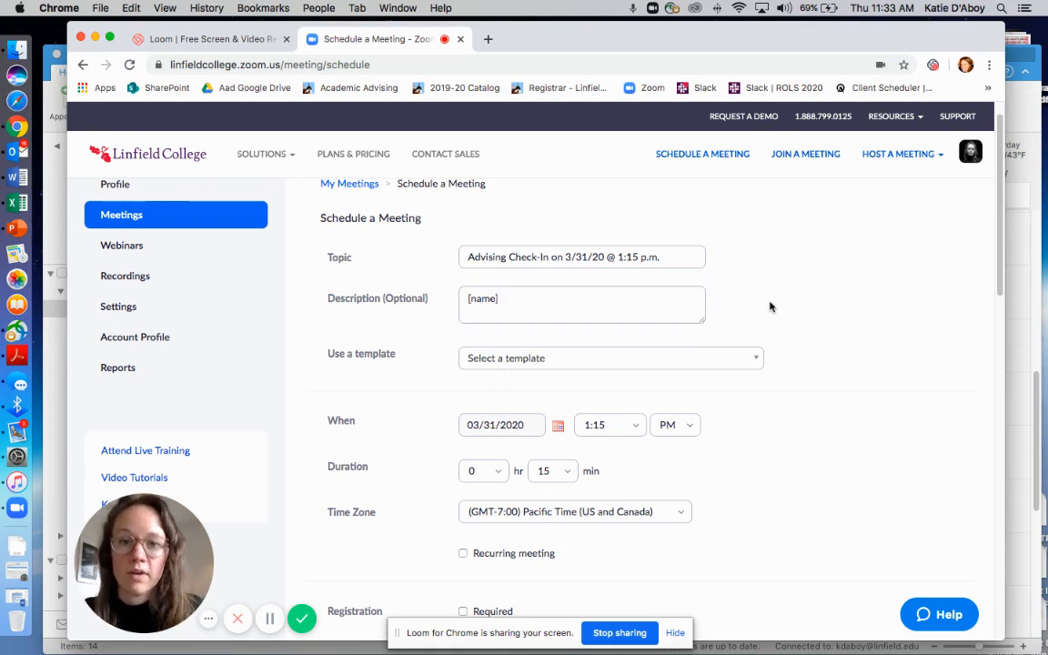
Turn off the option that lets participants join before the host
scroll(746, 402, "down", 3)
scroll(746, 403, "down", 5)
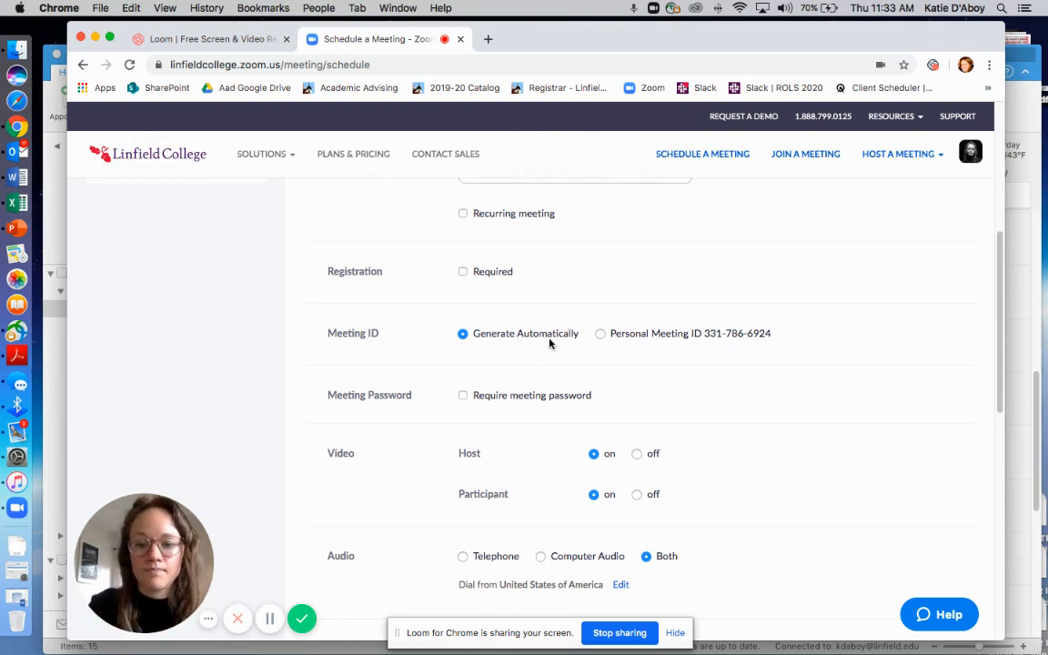
scroll(549, 343, "down", 3)
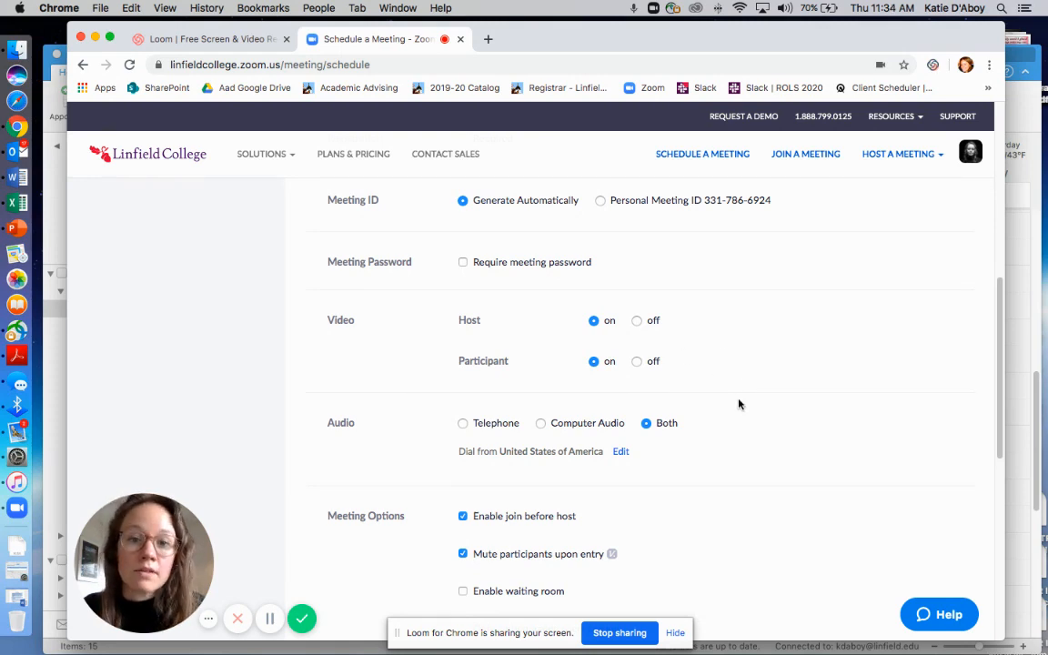
scroll(708, 358, "down", 1)
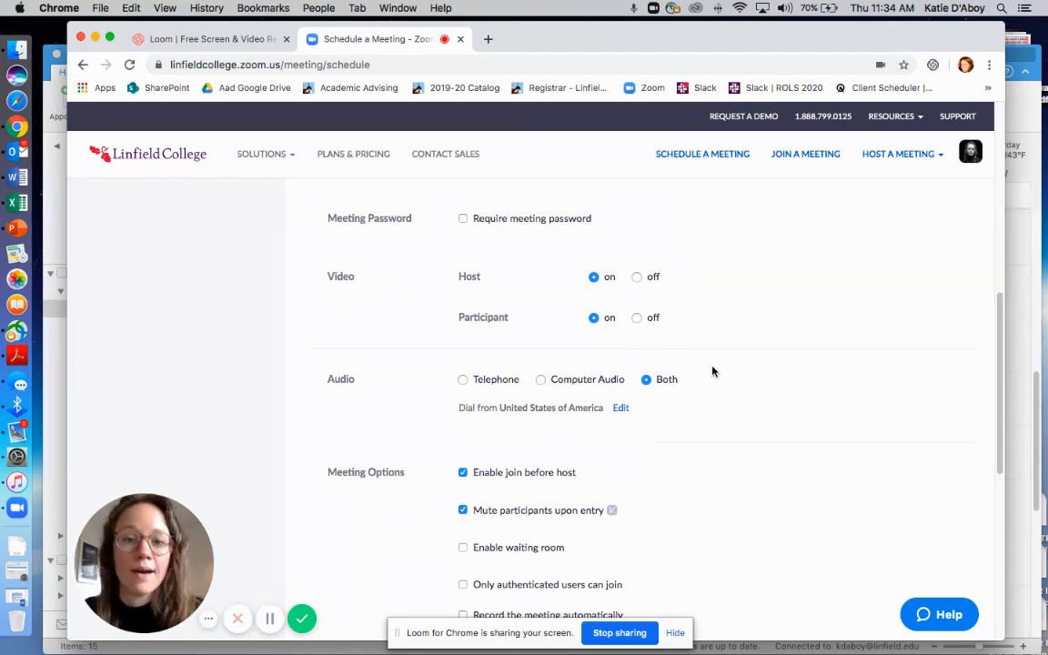
scroll(701, 330, "down", 2)
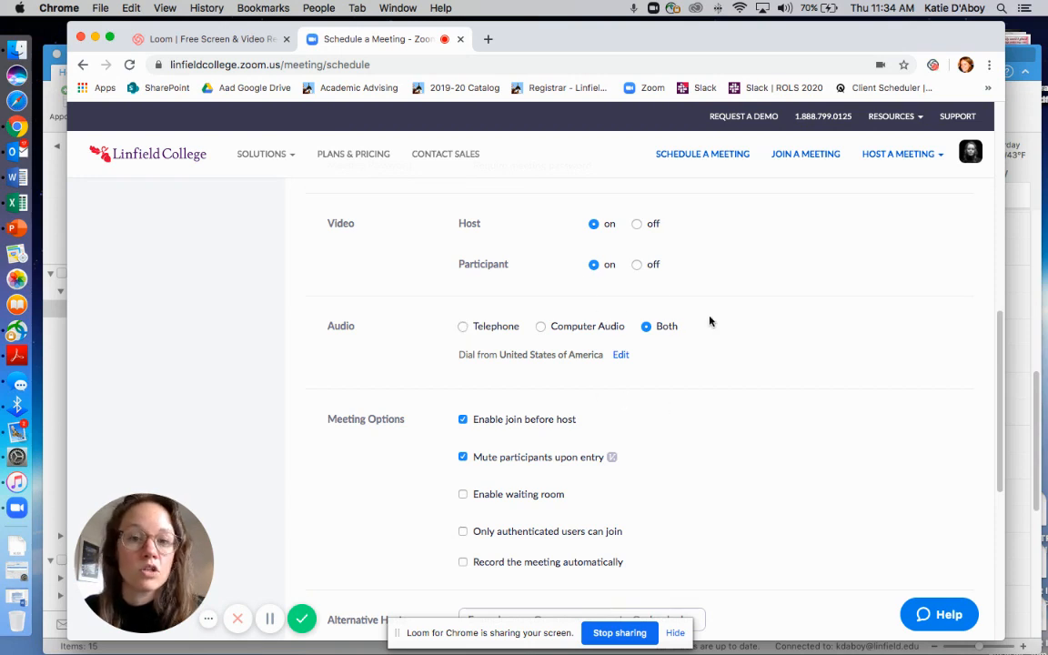
scroll(657, 307, "down", 5)
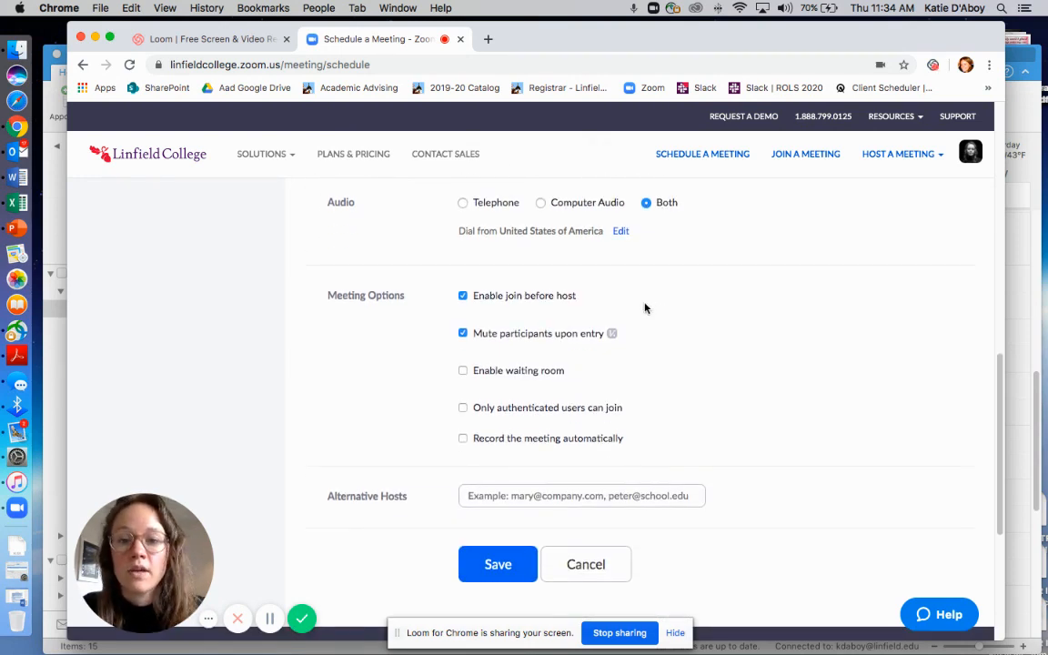
left_click(462, 296)
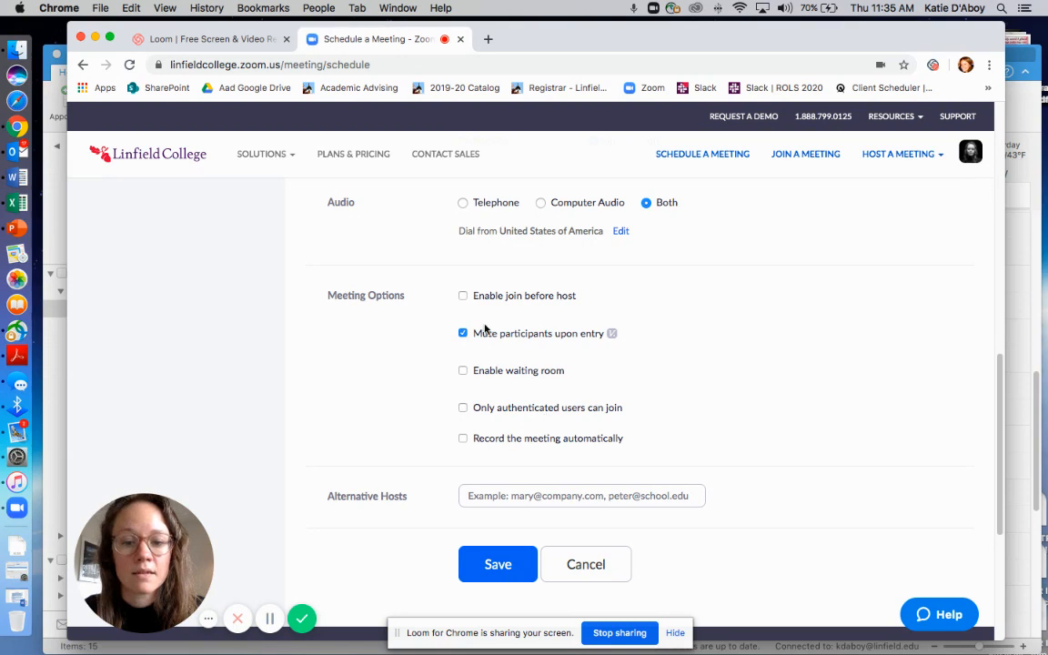
Save the meeting to schedule it
scroll(433, 307, "down", 2)
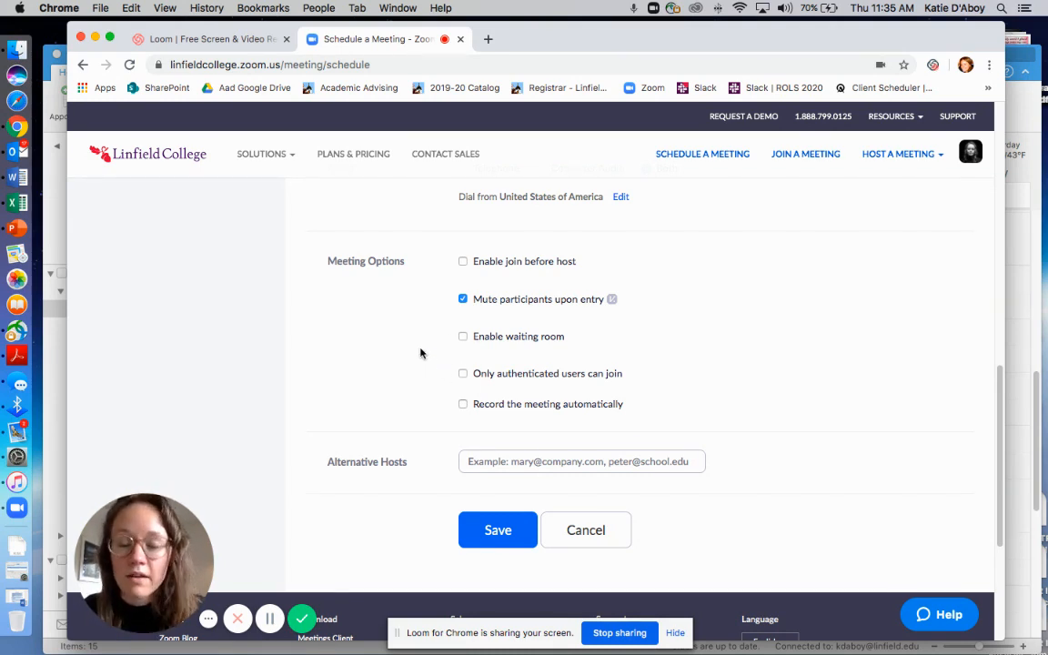
scroll(422, 346, "down", 2)
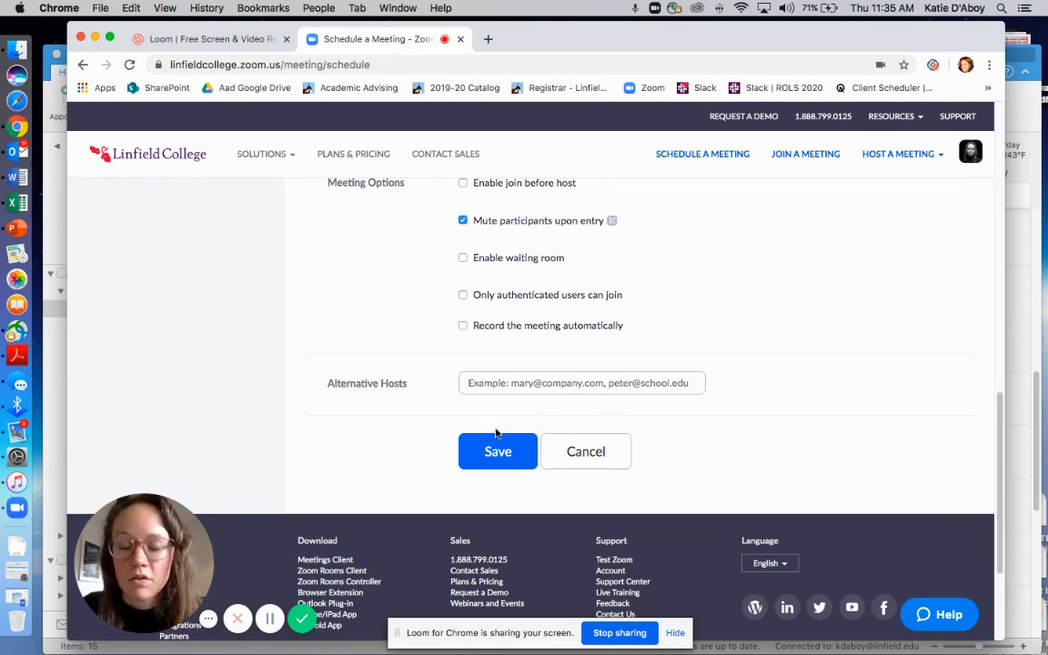
left_click(479, 450)
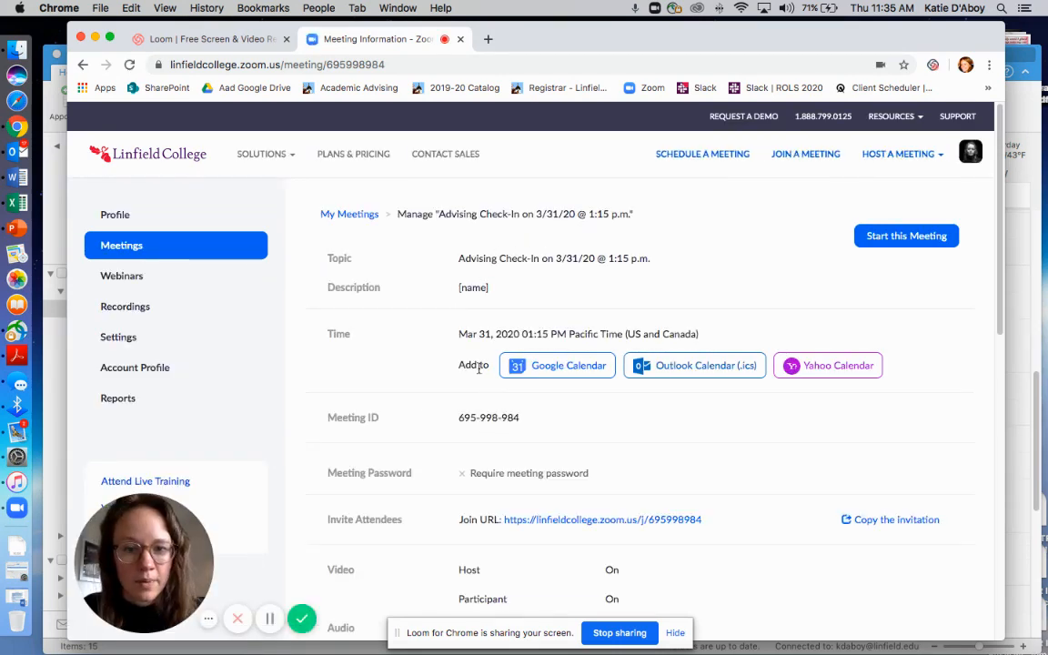
Save the scheduled meeting as a meeting template named "Advising Check-In", without the date and time
scroll(394, 439, "down", 4)
scroll(393, 439, "up", 3)
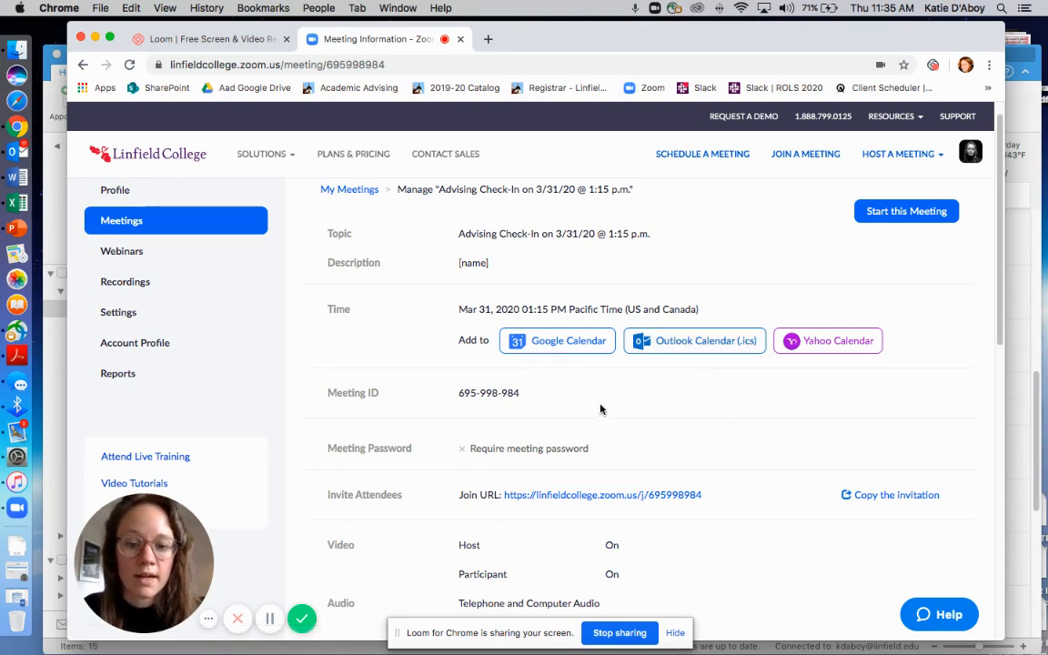
scroll(600, 409, "down", 3)
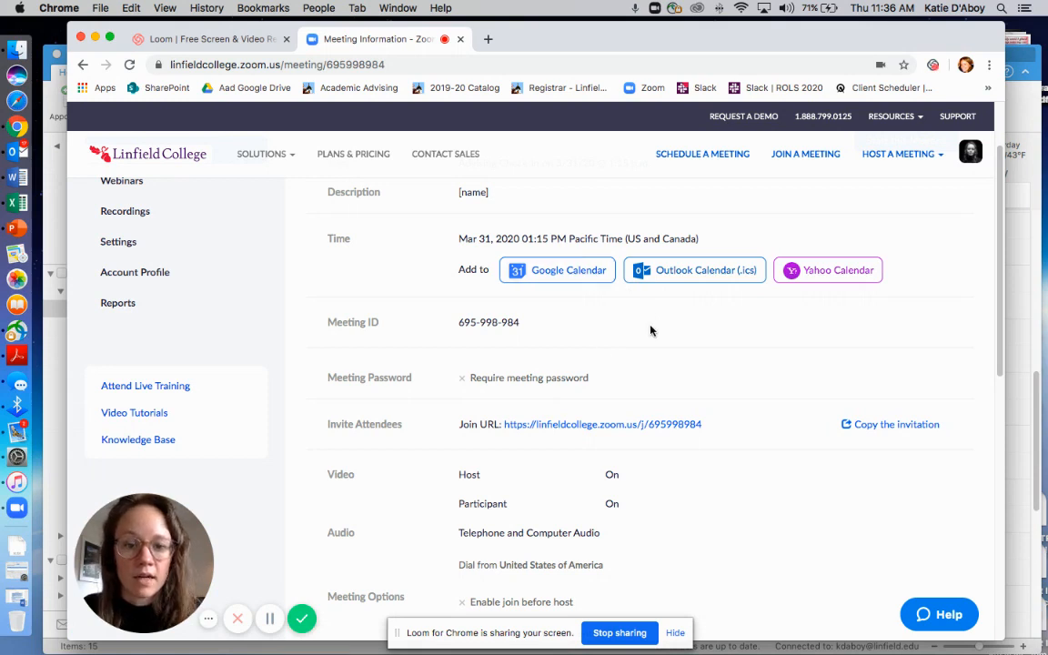
scroll(600, 357, "down", 5)
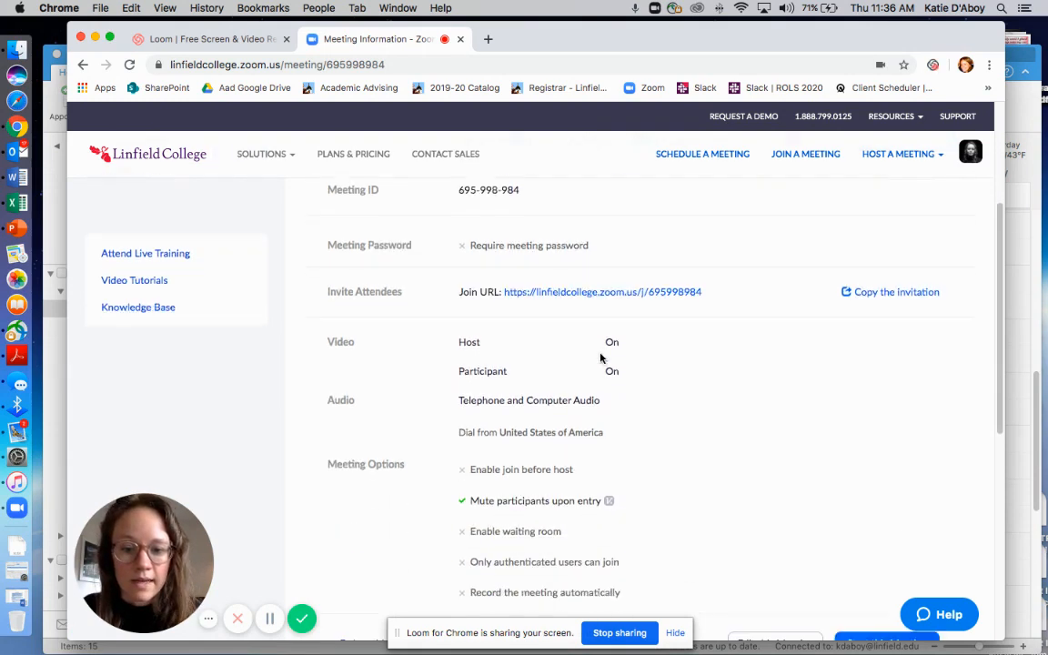
scroll(600, 358, "down", 5)
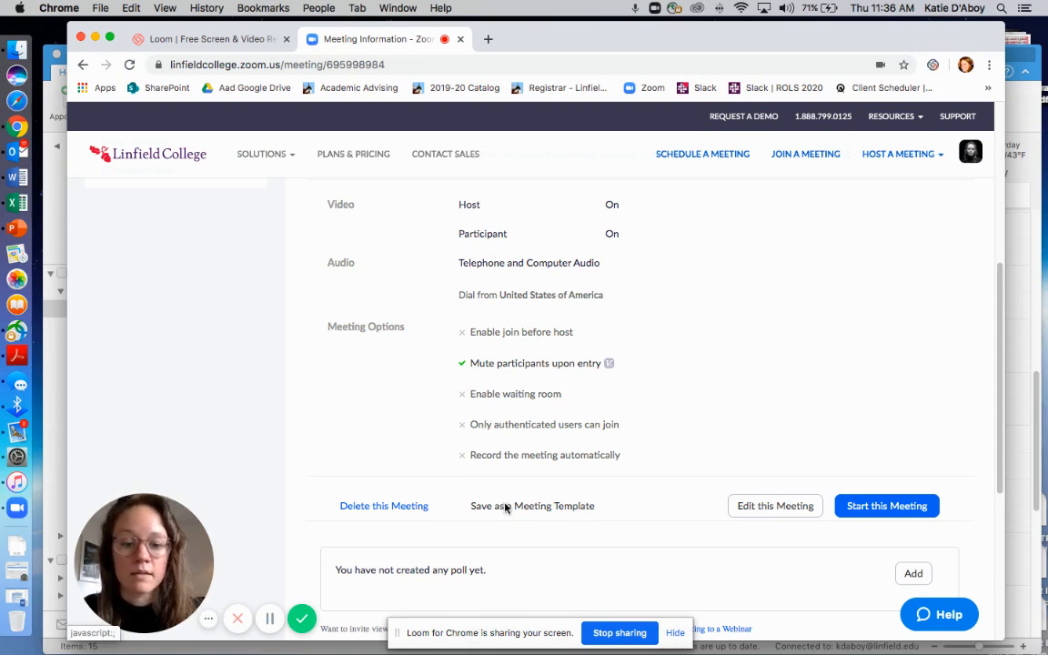
left_click(507, 507)
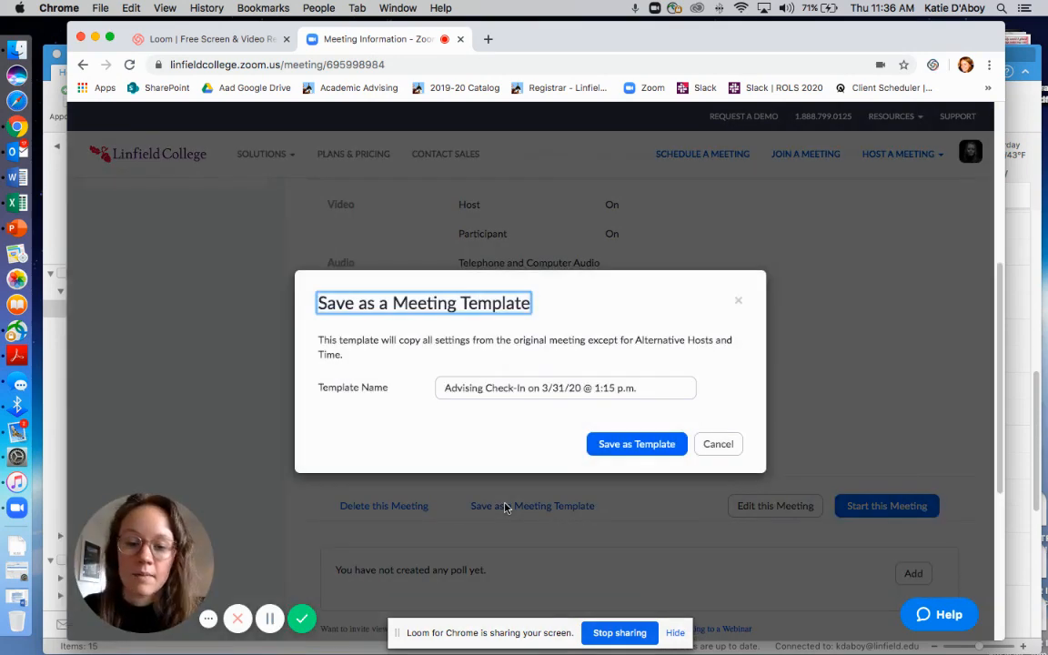
left_click(582, 388)
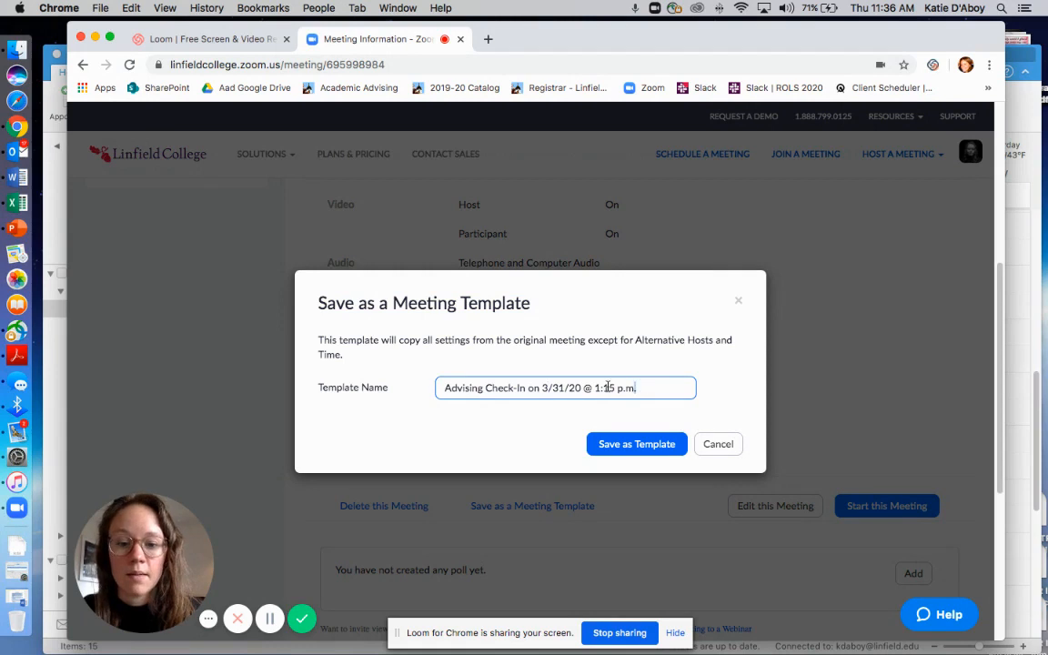
left_click_drag(641, 389, 525, 388)
key("BackSpace")
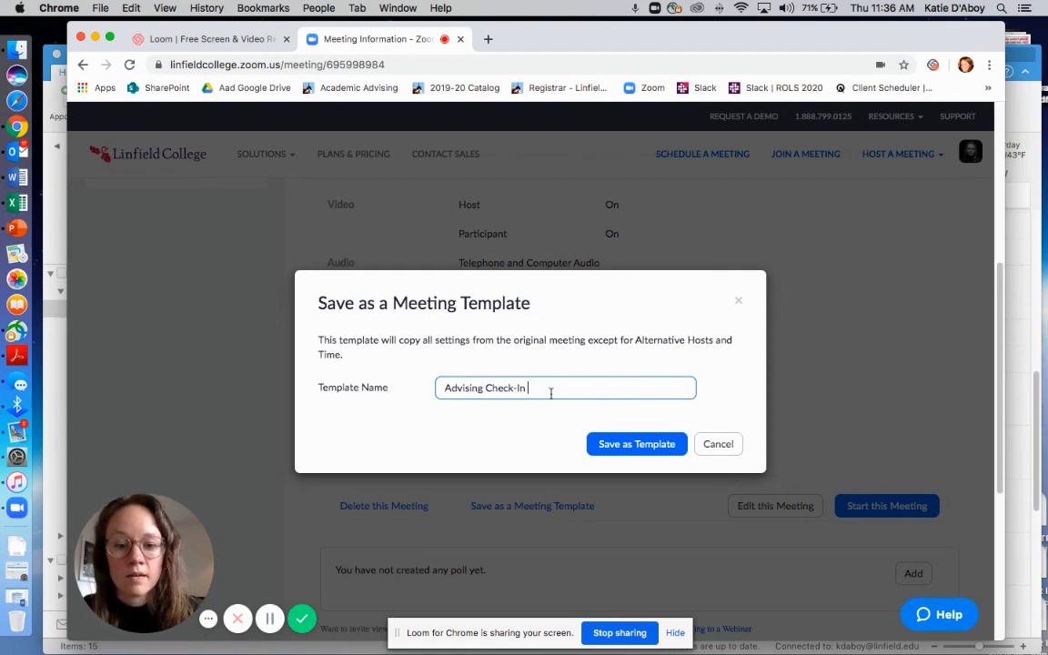
left_click(614, 445)
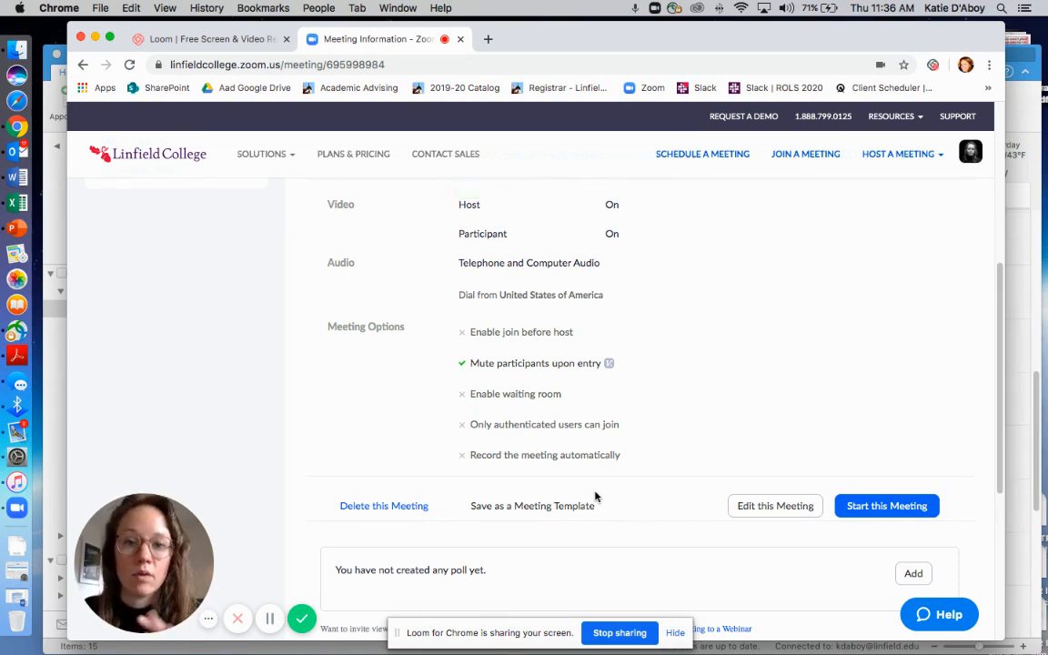
Download the meeting's Outlook Calendar (.ics) file and copy the full meeting invitation text
scroll(596, 492, "up", 6)
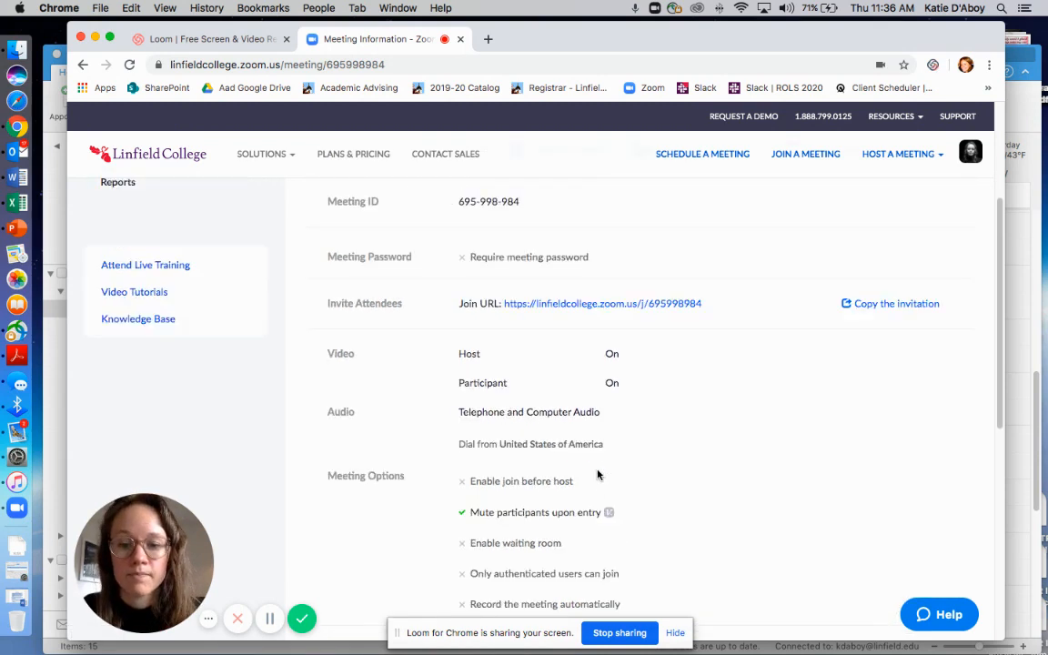
left_click(668, 278)
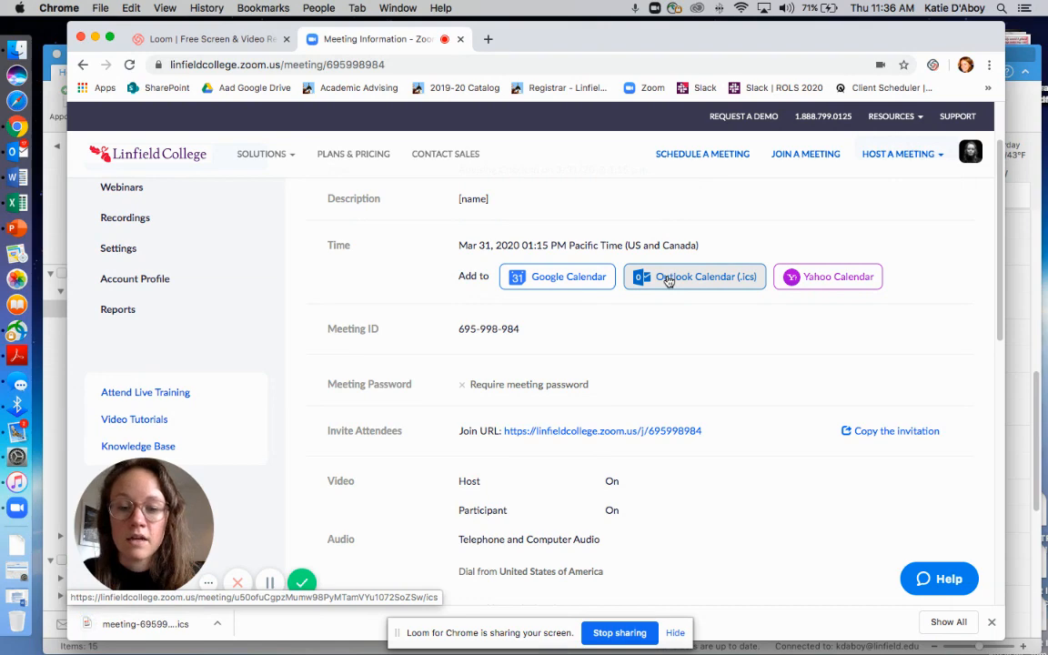
left_click(872, 431)
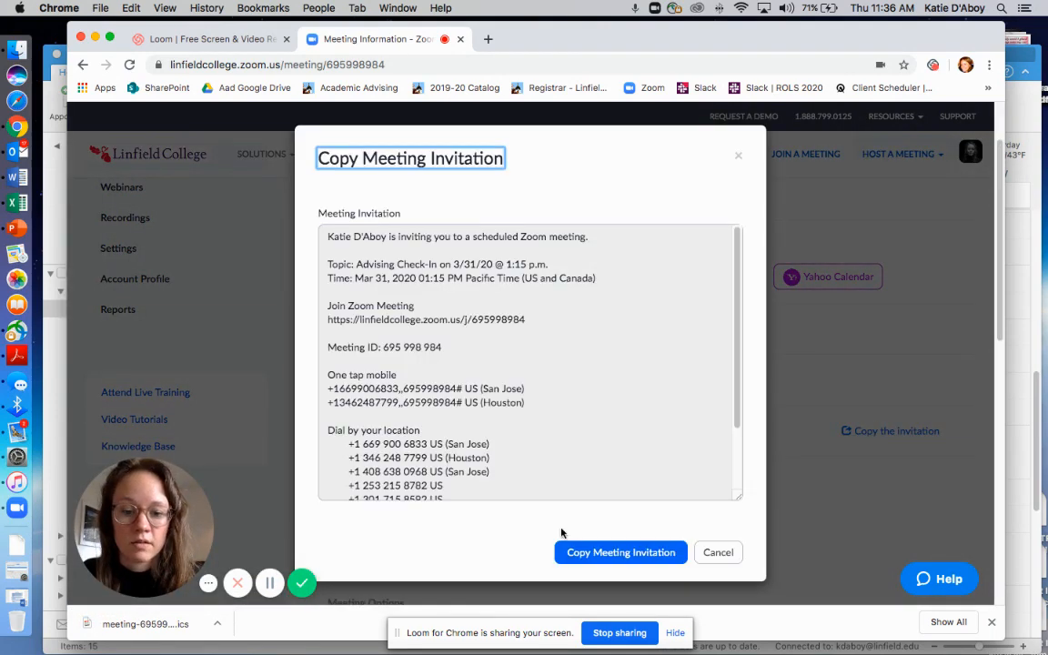
left_click(602, 556)
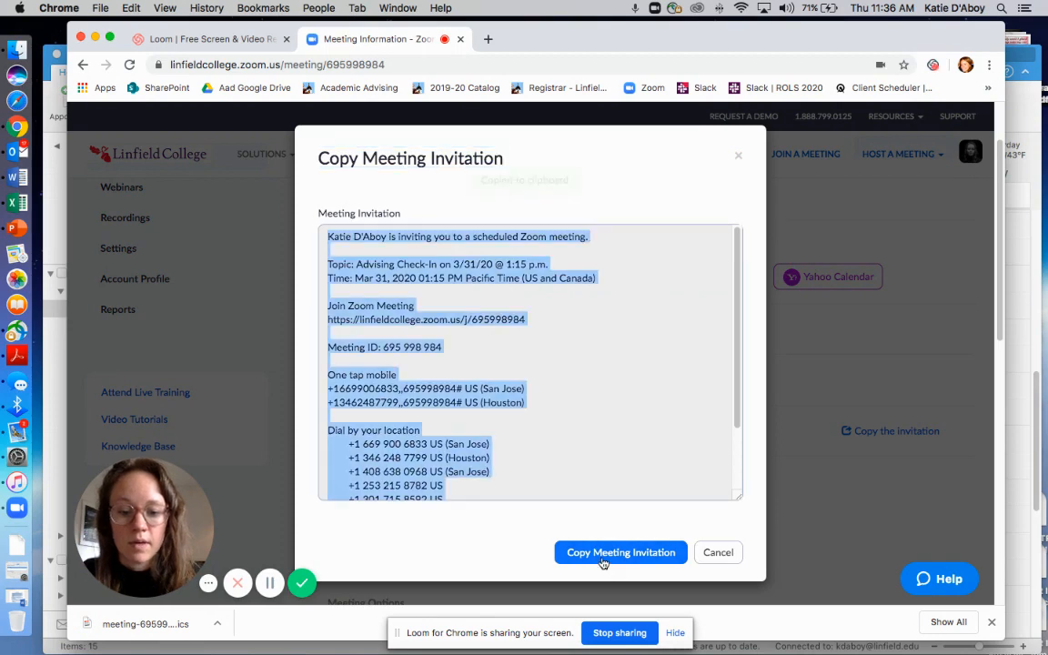
Switch to Outlook, create a new calendar meeting and paste the copied Zoom invitation into its body
left_click(18, 151)
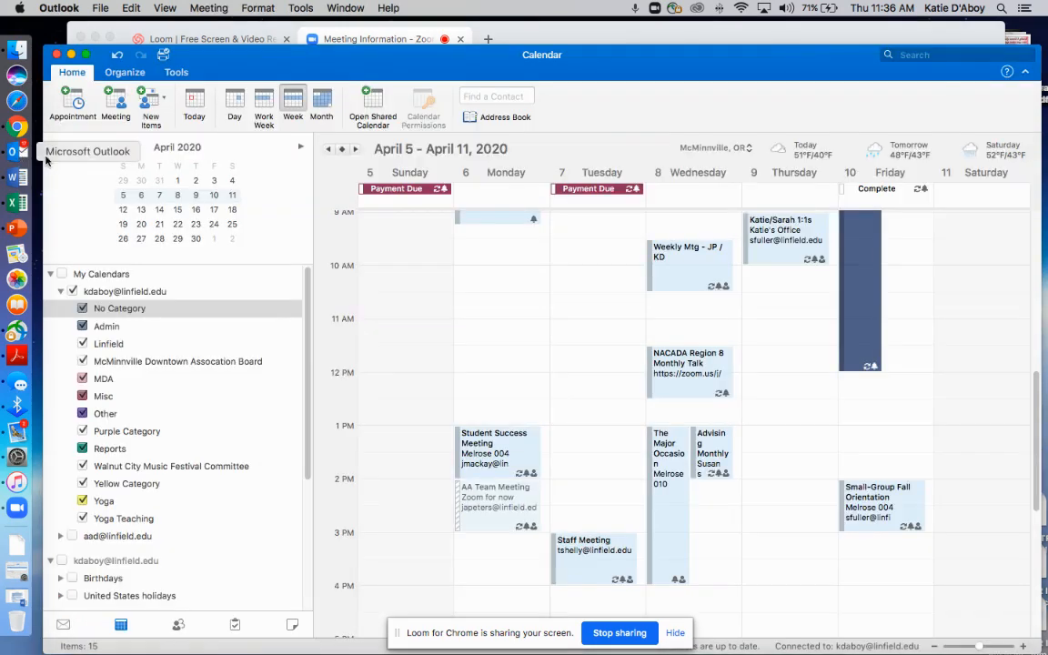
left_click(118, 106)
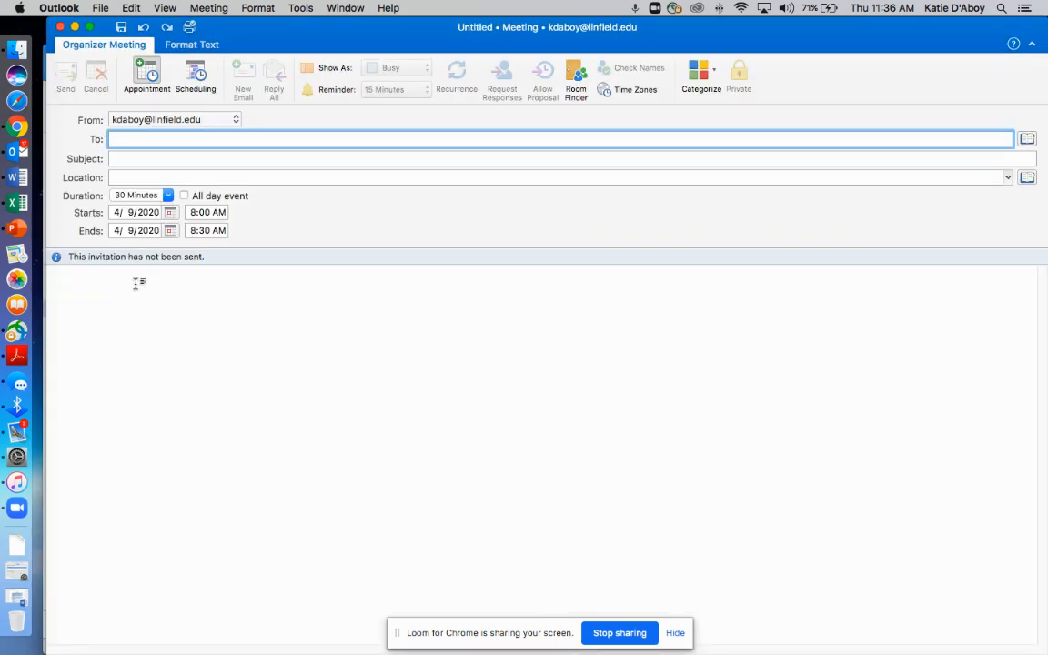
left_click(135, 283)
key("super+v")
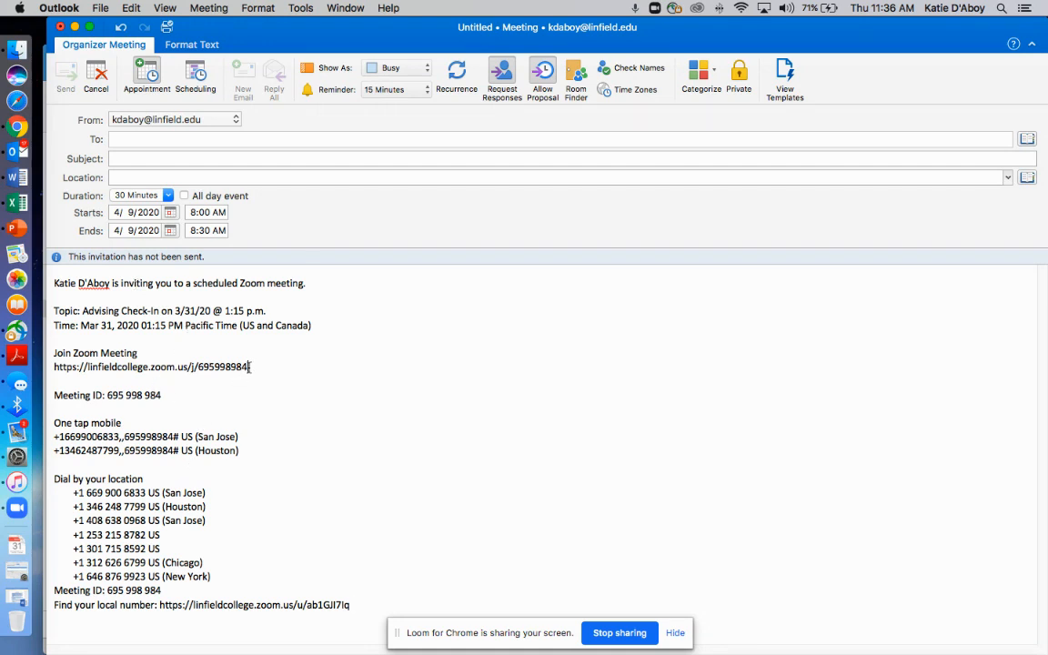
Copy the Zoom join link from the invitation body into the meeting's location
left_click_drag(251, 367, 55, 367)
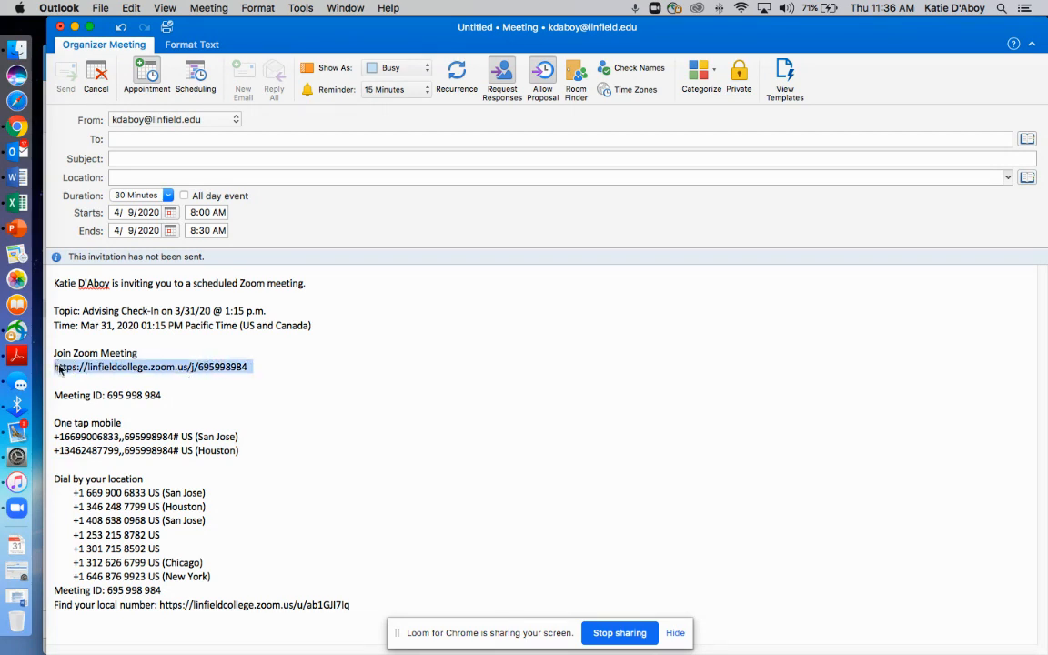
left_click(257, 372)
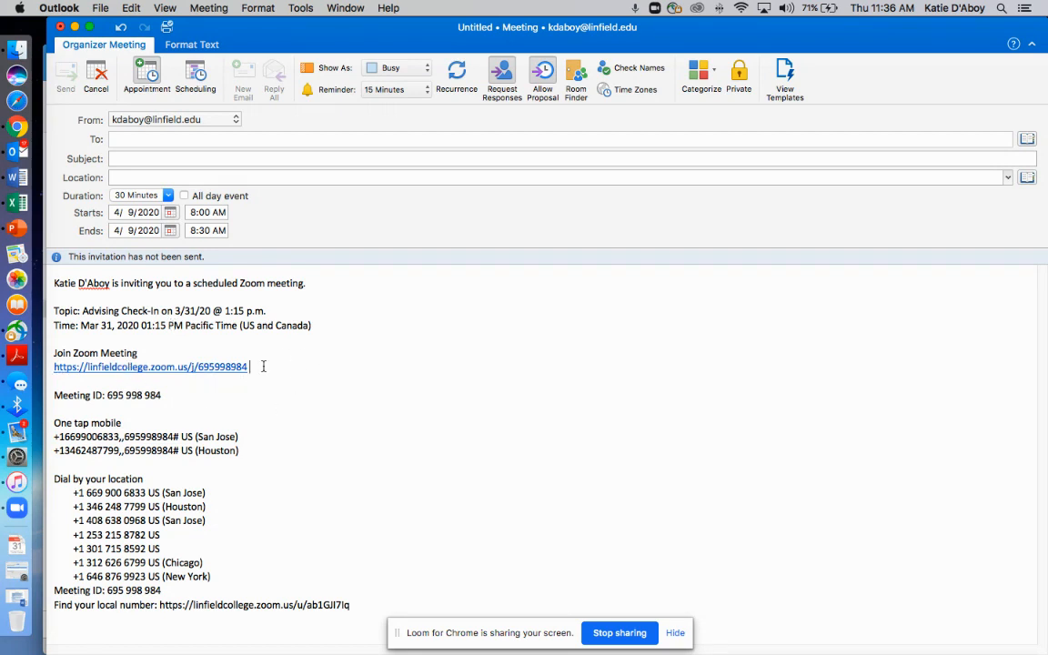
left_click_drag(255, 367, 55, 367)
key("super+c")
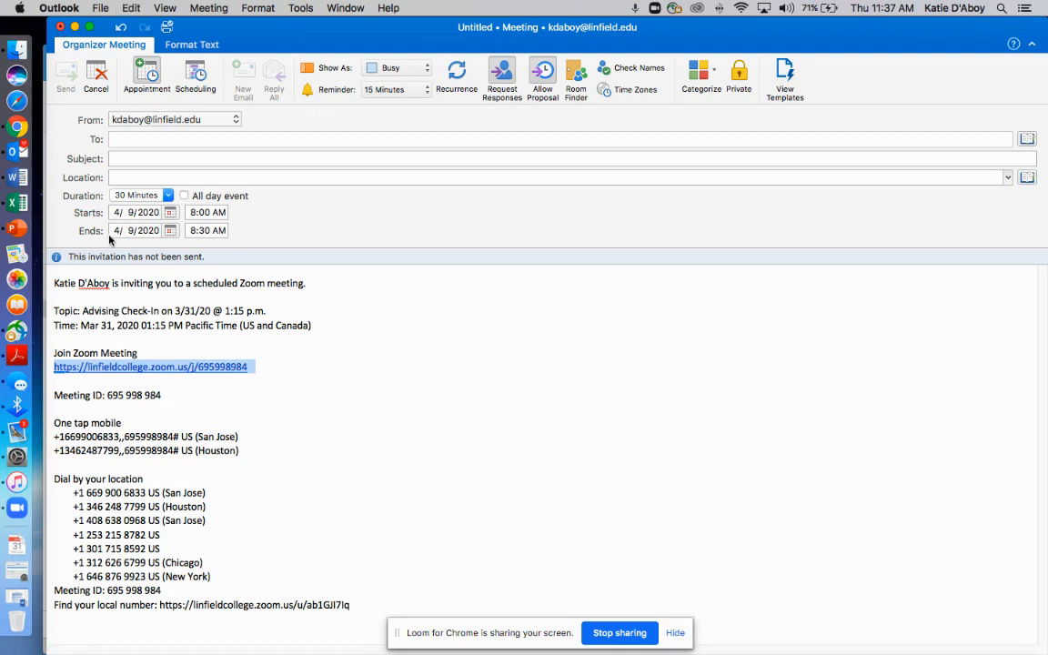
left_click(136, 177)
key("super+v")
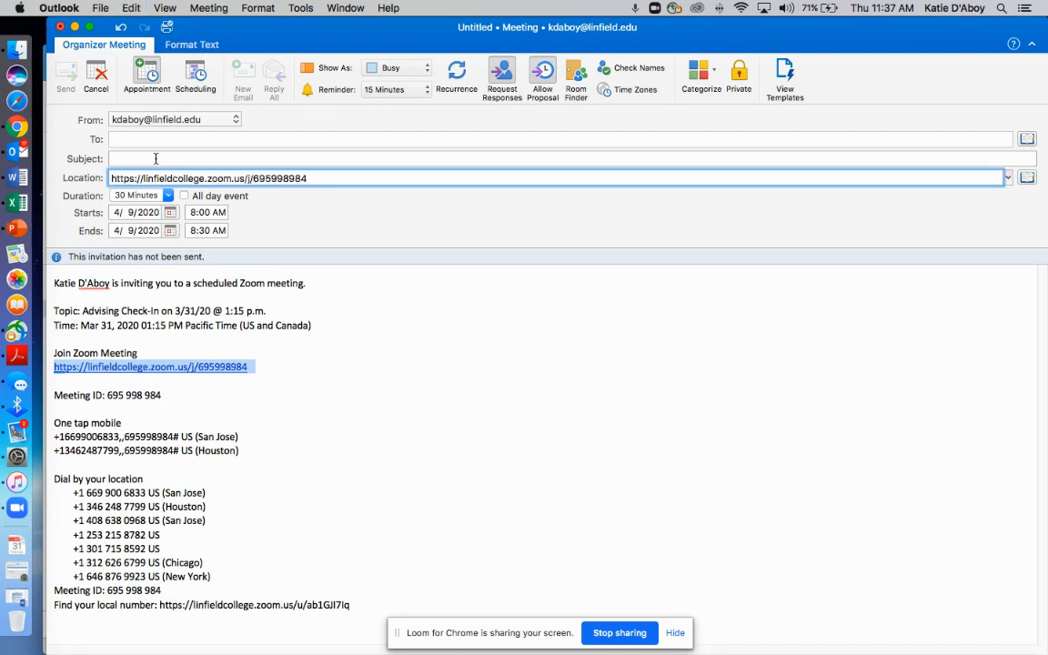
Enter the meeting subject as "Advising Check-In with" followed by the advisor's first name
left_click(152, 159)
type("Advising Che")
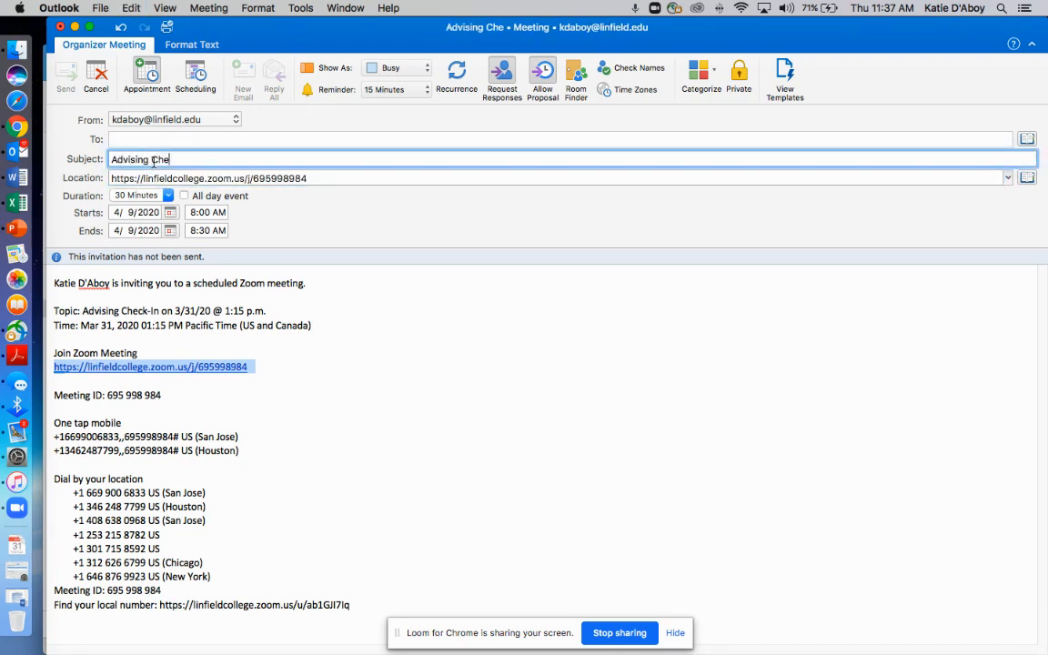
type("ck-In with katie")
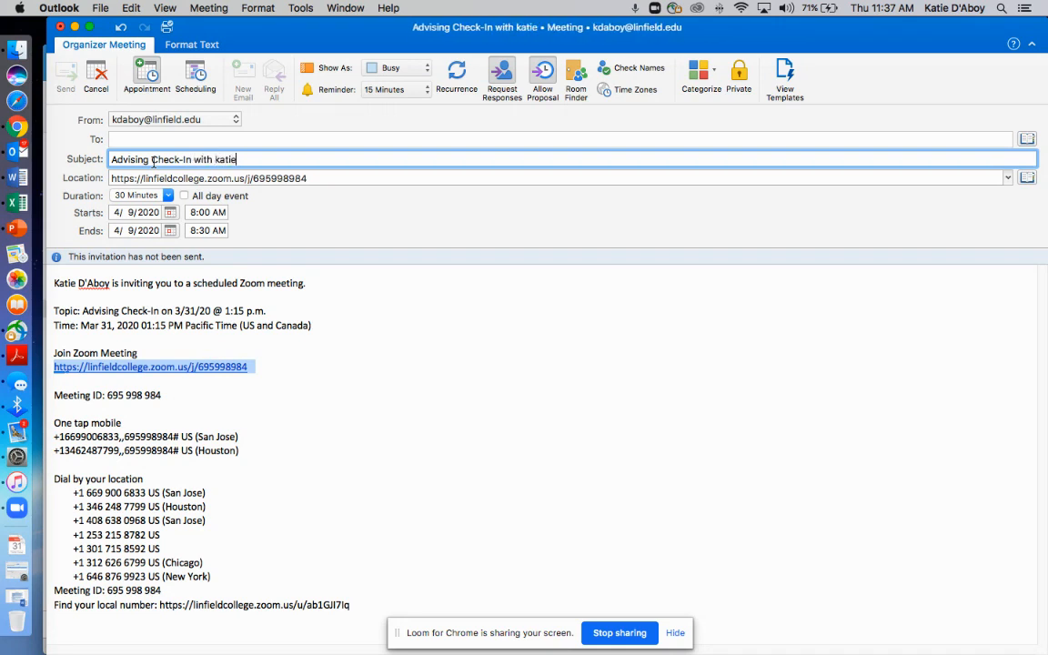
Correct the meeting subject so the advisor's first name after "Advising Check-In with" starts with a capital letter
key("BackSpace")
key("BackSpace")
key("BackSpace")
key("BackSpace")
key("BackSpace")
type("Katie")
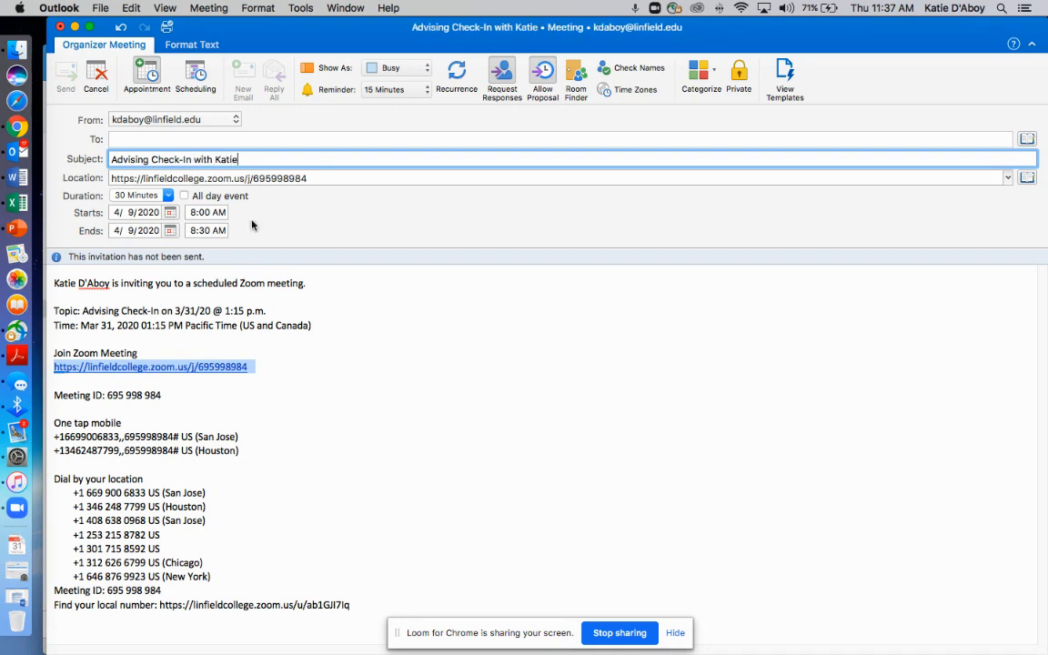
left_click(309, 297)
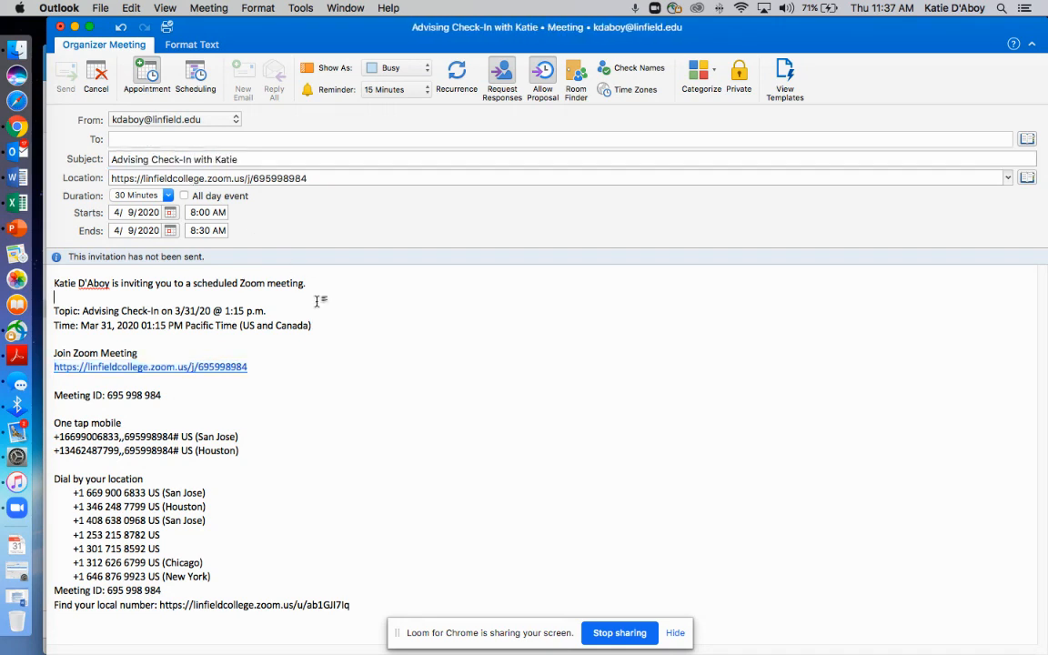
Set the meeting's start to 3/31/2020 at 1:15 PM
left_click(169, 212)
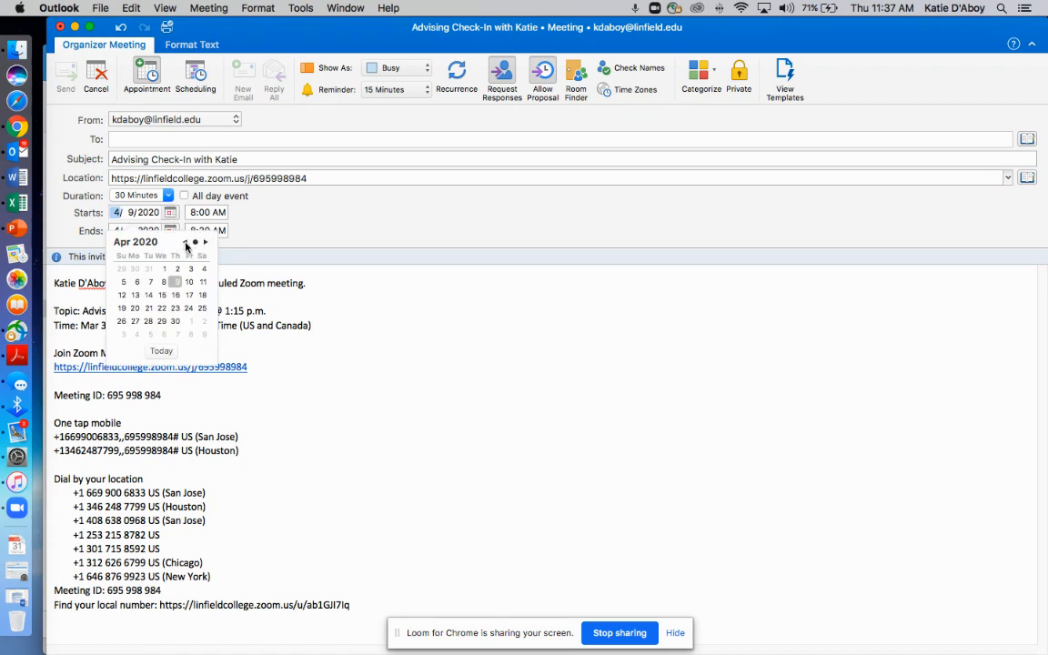
left_click(184, 242)
left_click(149, 320)
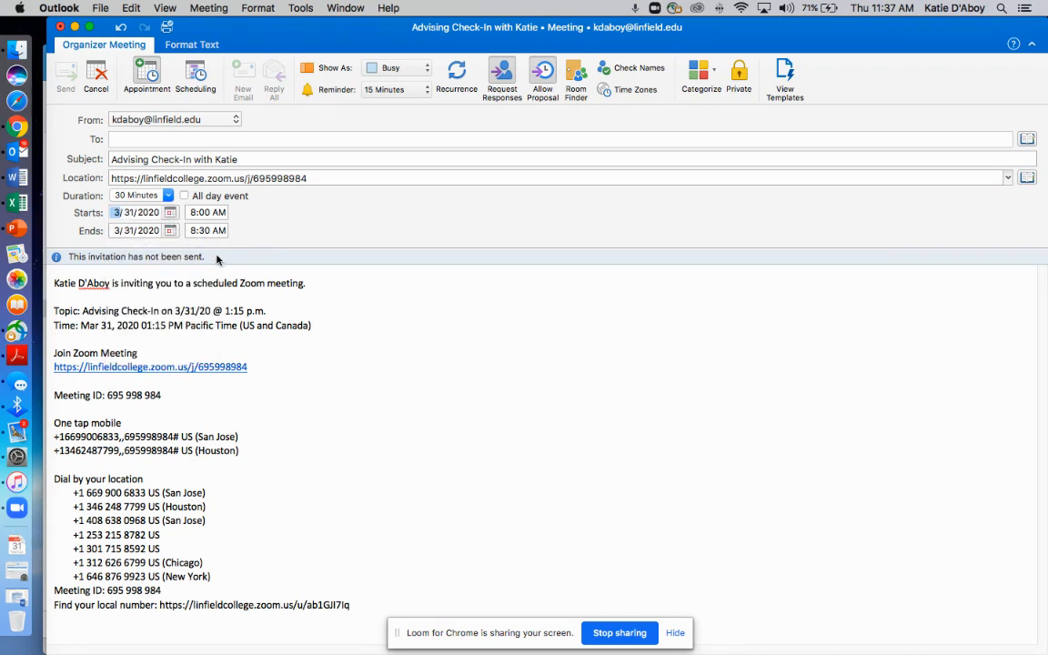
left_click(193, 212)
type("1")
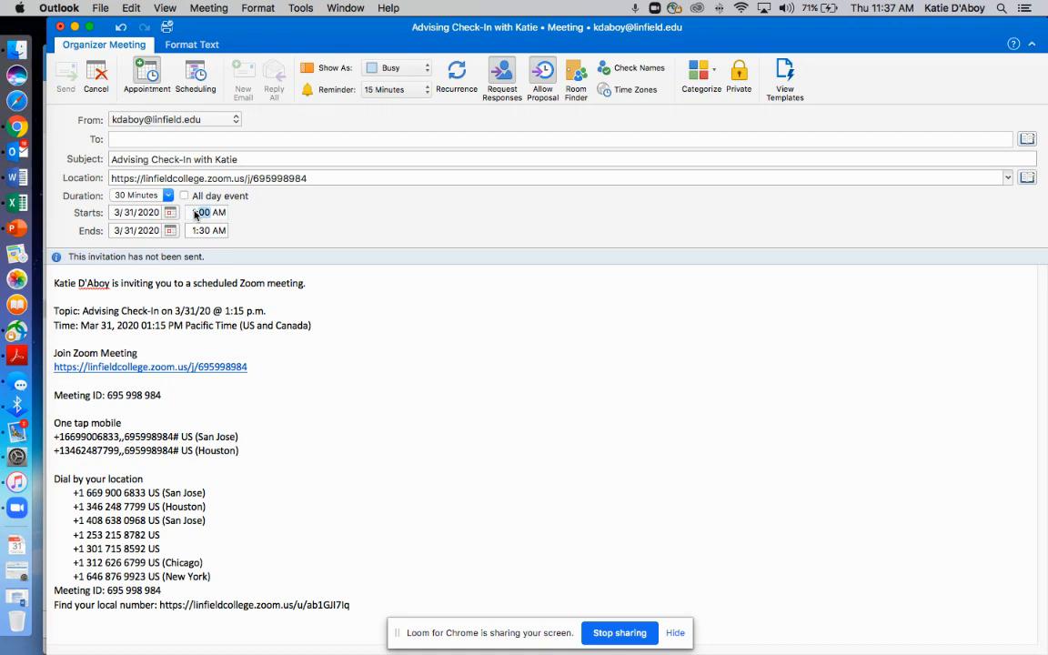
type("15")
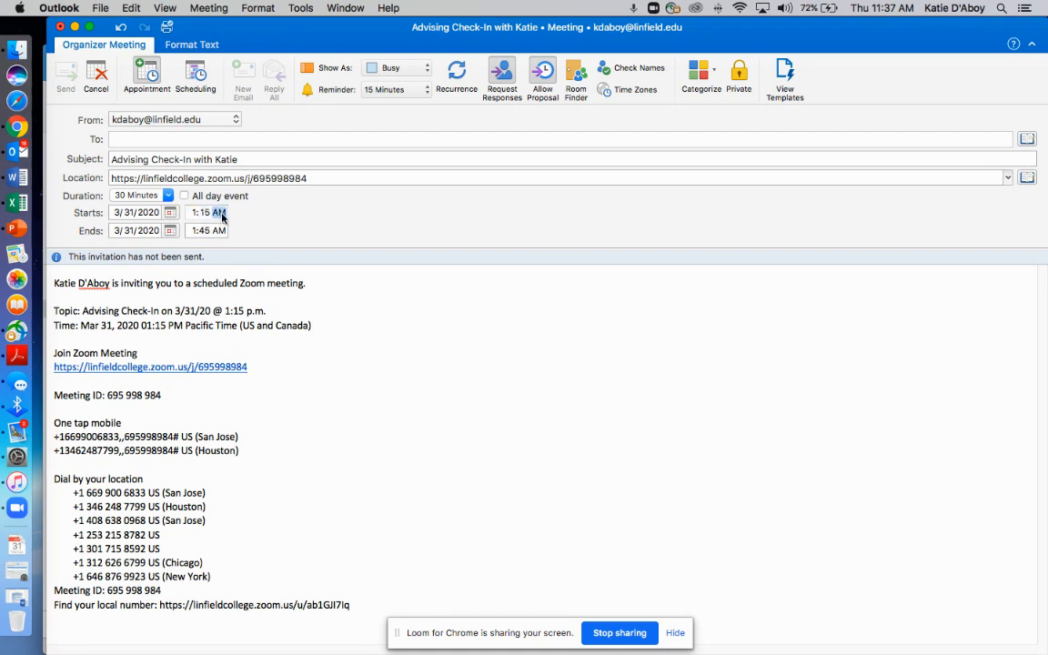
type("p")
Set the meeting's end time to 1:30 PM
left_click(205, 231)
type("30")
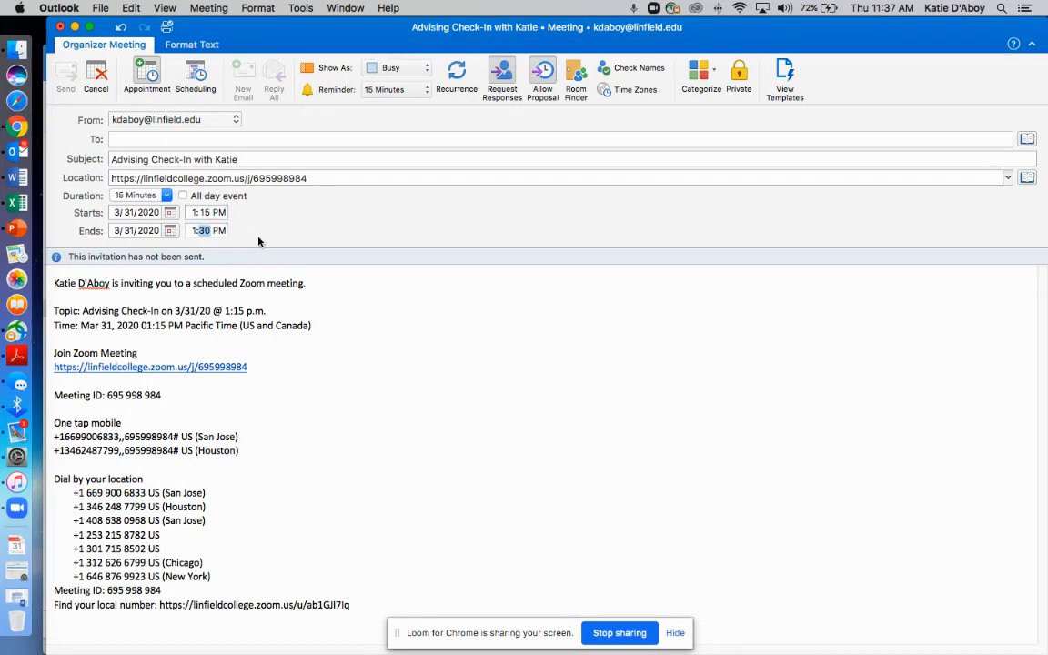
left_click(221, 231)
left_click(283, 327)
Add the attendee as the meeting's recipient and send the invitation
left_click(147, 138)
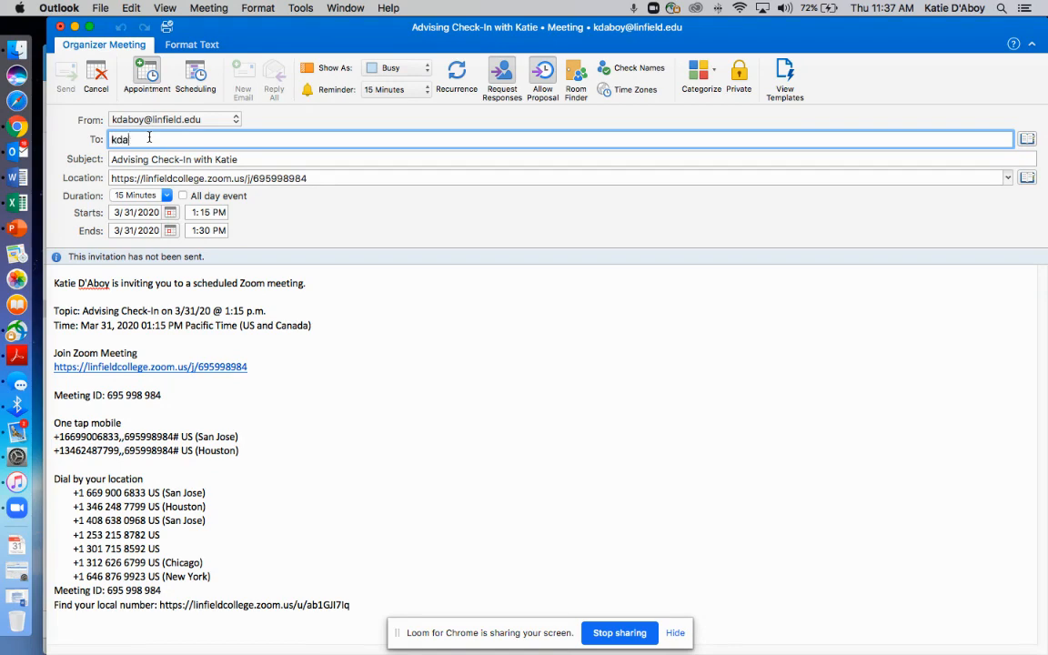
key("Return")
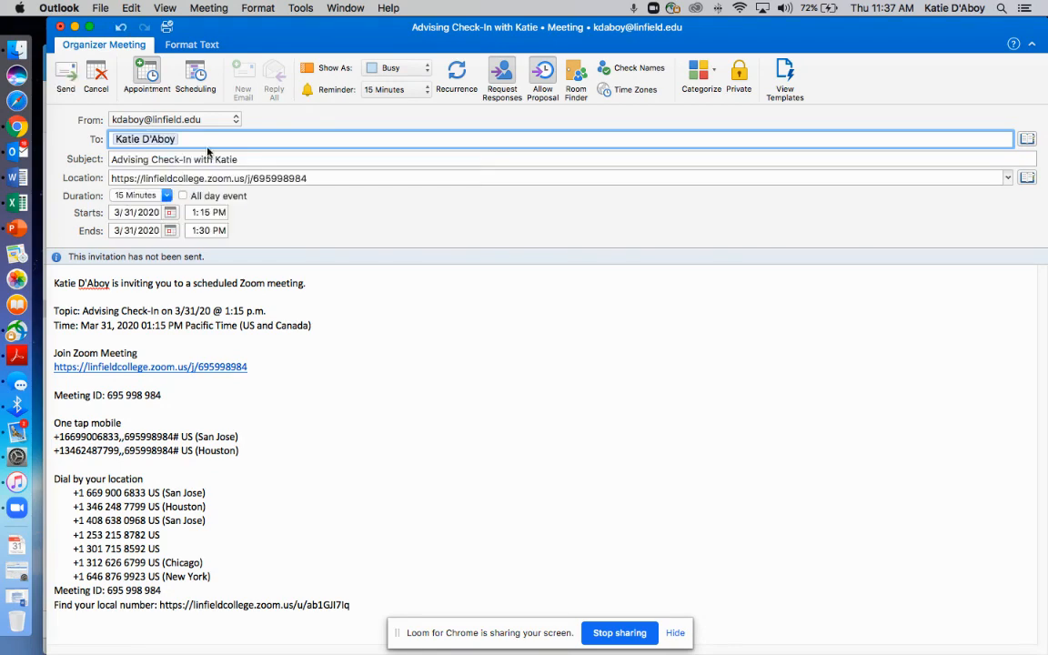
left_click(66, 77)
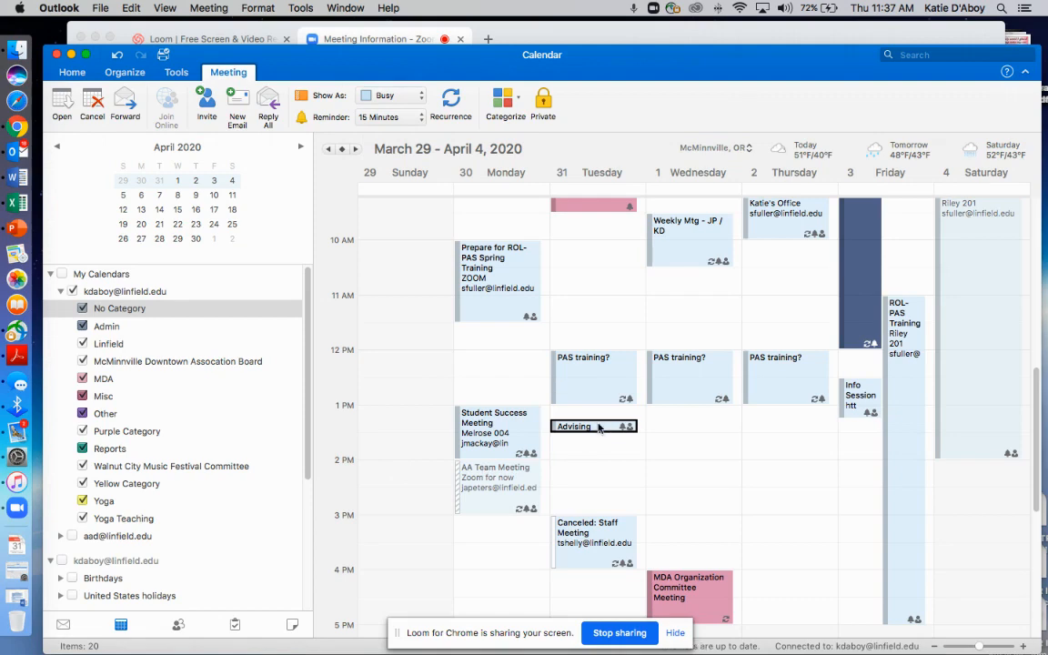
Switch back to the Zoom page in Chrome, dismiss the Copy Meeting Invitation dialog and look over the meeting details
left_click(18, 127)
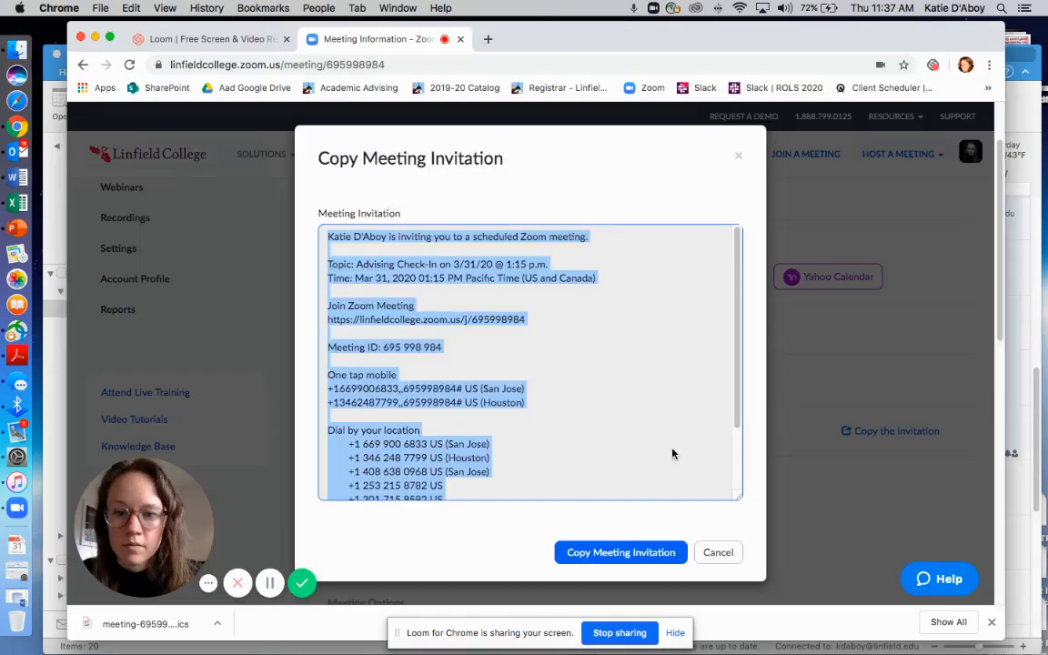
left_click(723, 553)
scroll(724, 424, "down", 5)
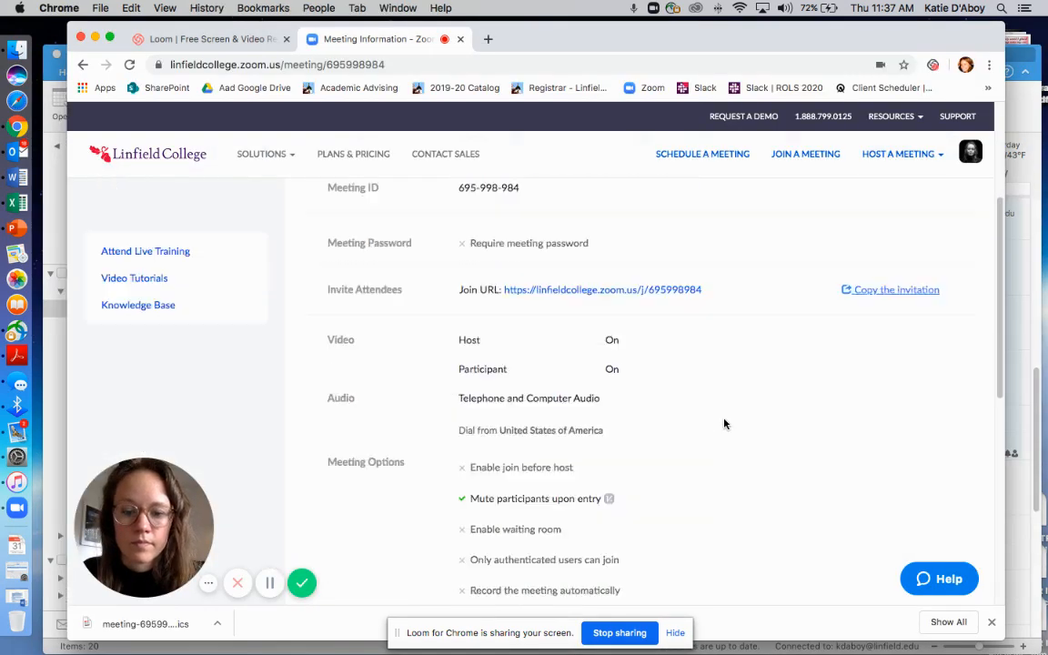
scroll(724, 424, "up", 5)
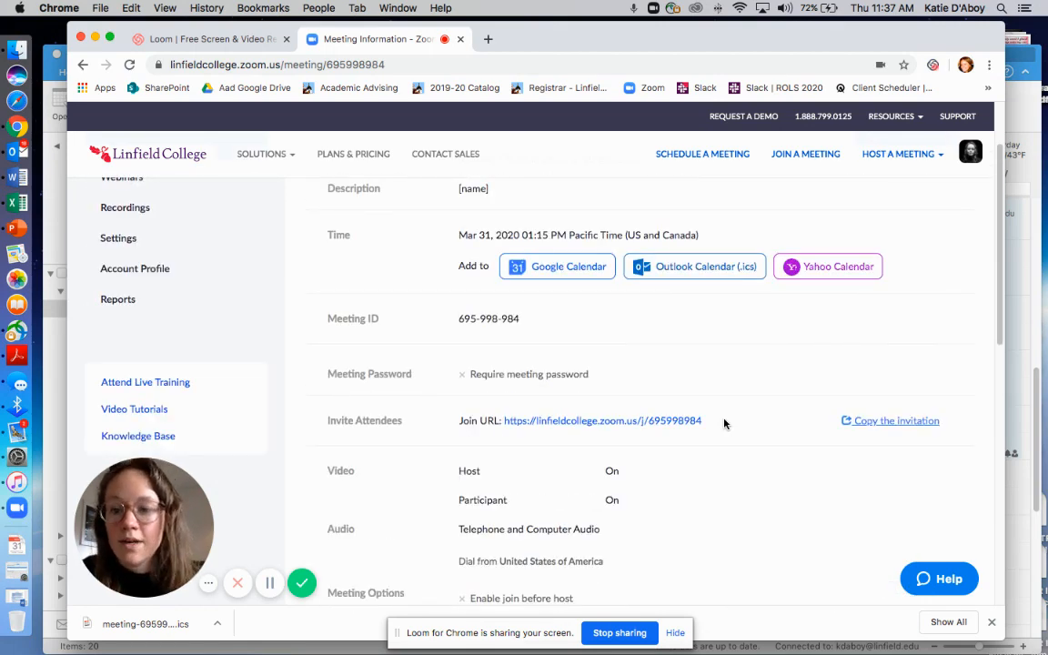